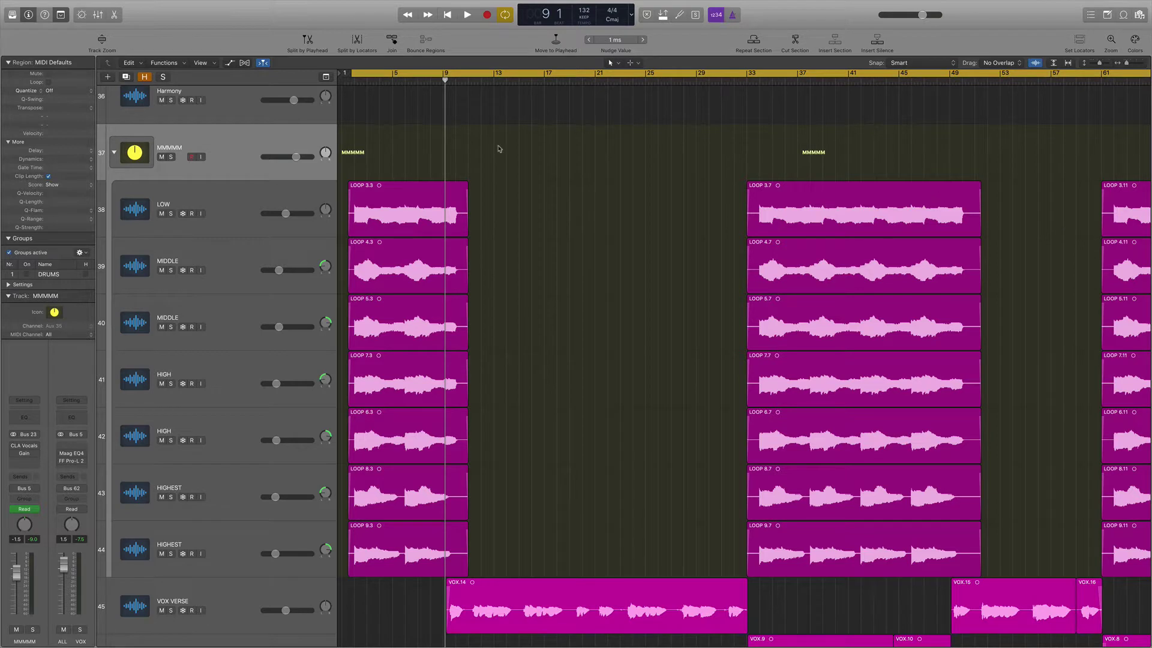
Inspect the CLA Vocals and Gain plug-in settings on the MMMMM track and solo that track.
click(16, 447)
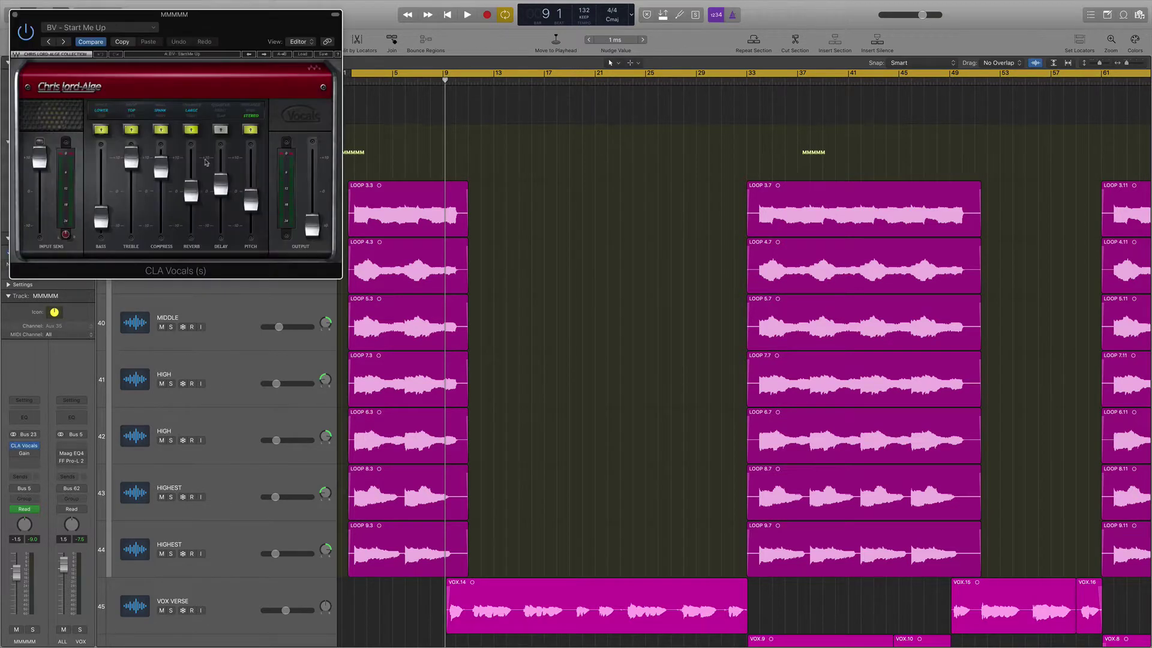
click(14, 15)
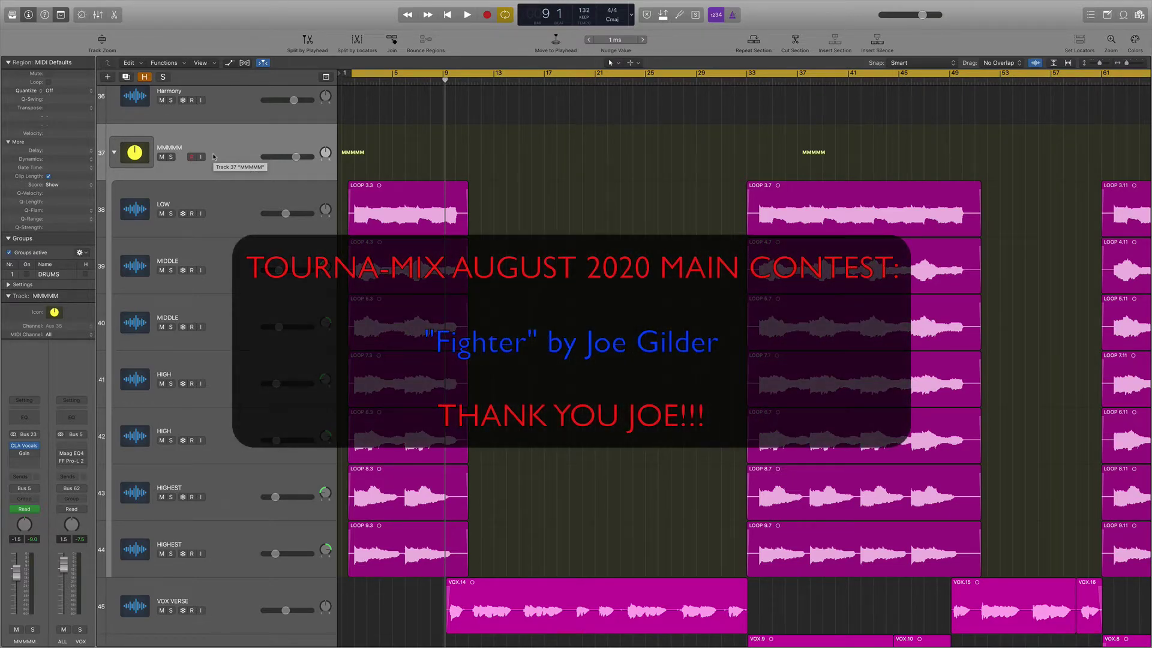
click(171, 157)
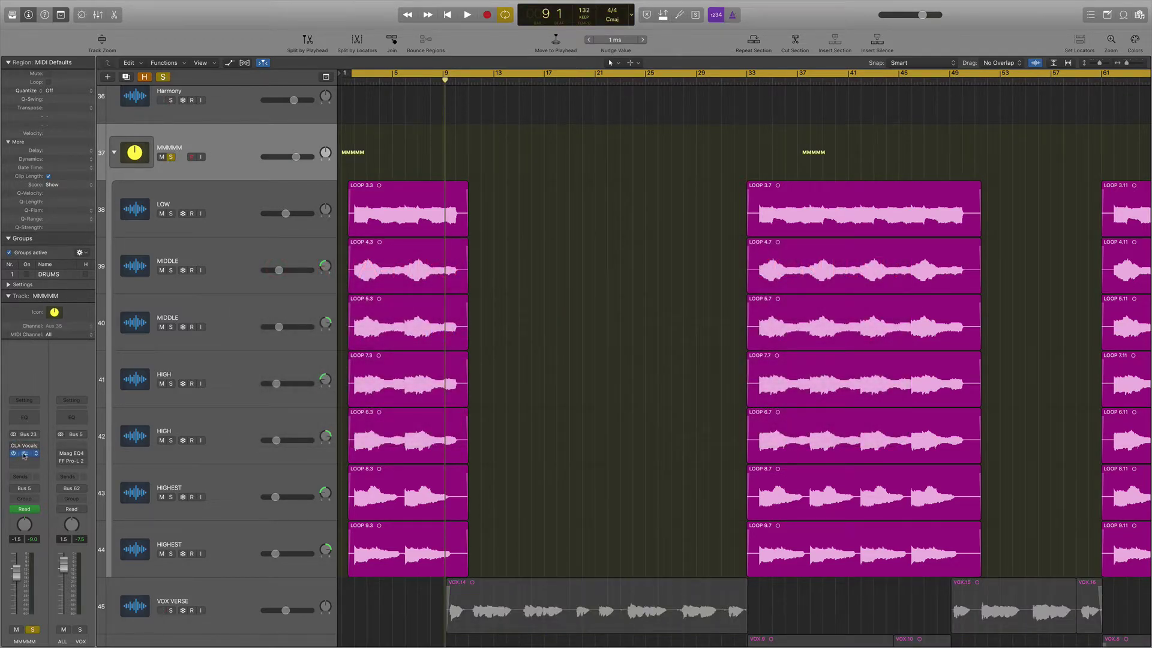
click(24, 455)
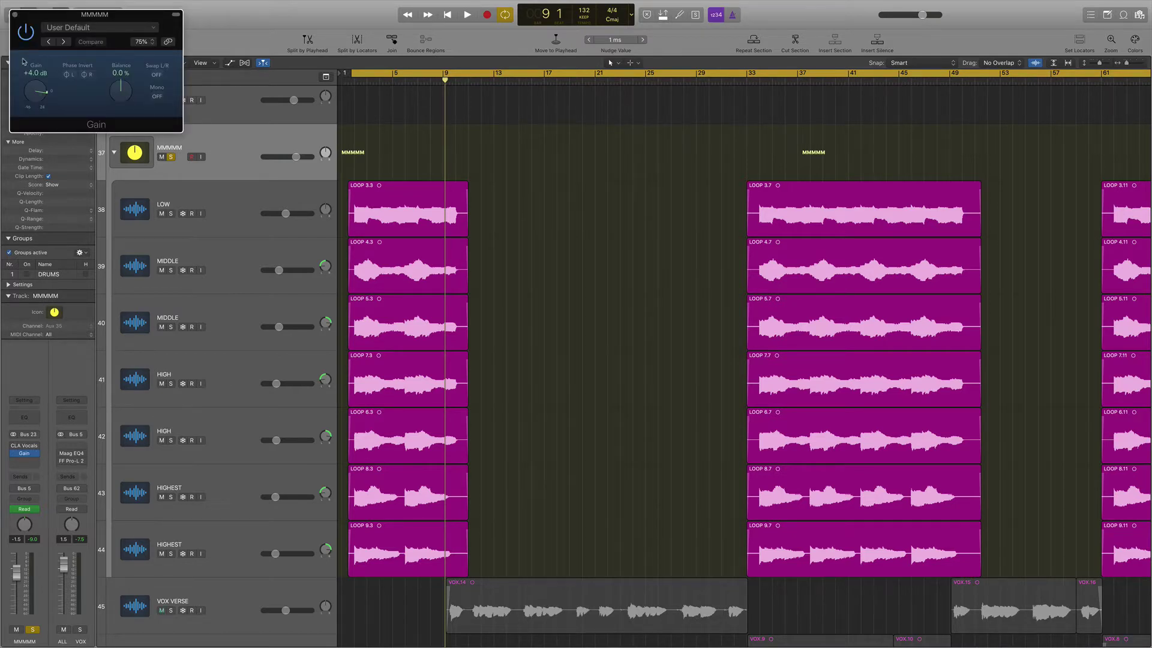
click(16, 14)
Audition the MMMMM backing vocals with Gain active instead of CLA Vocals, first soloed and again in the full mix.
key(space)
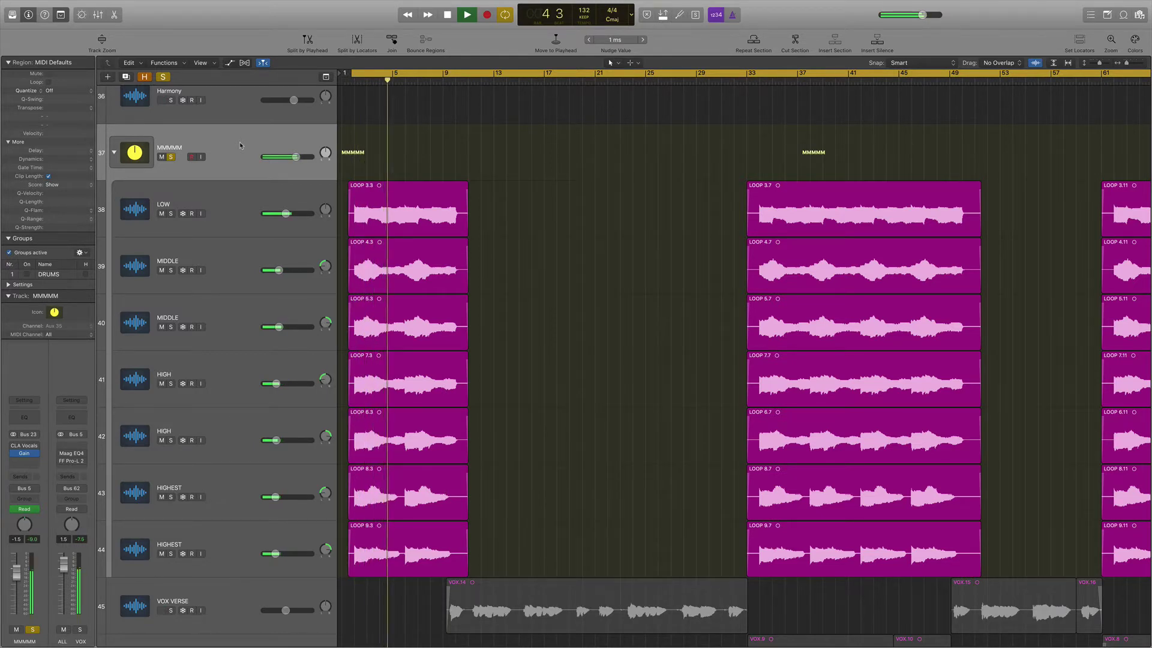
key(space)
key(s)
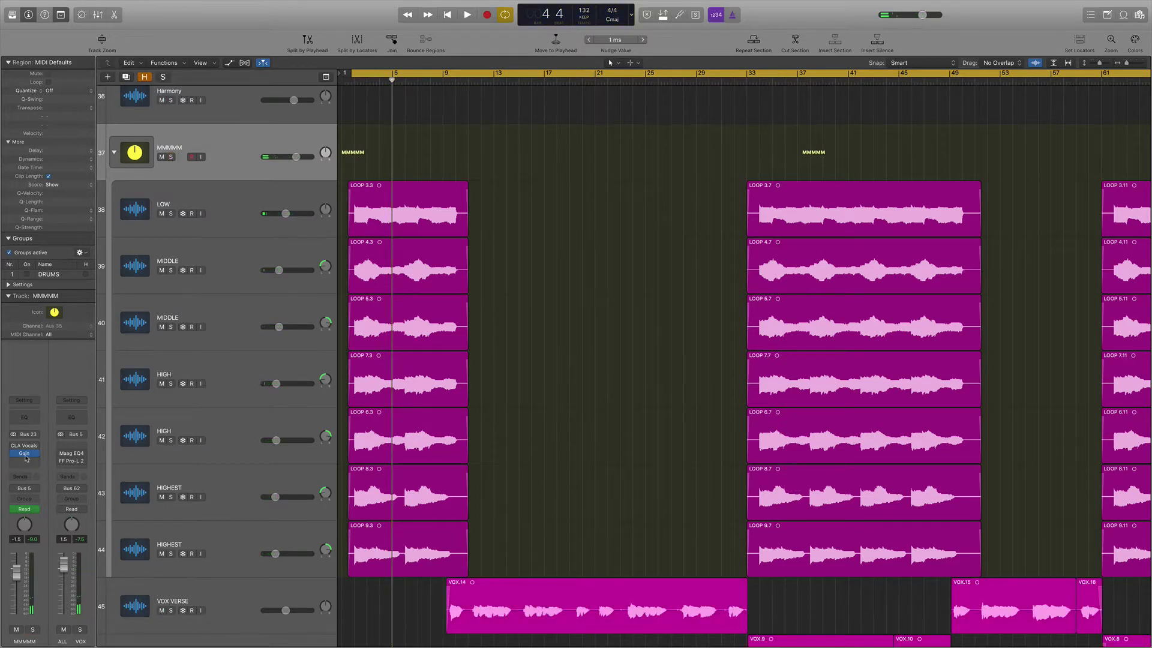
key(Return)
key(space)
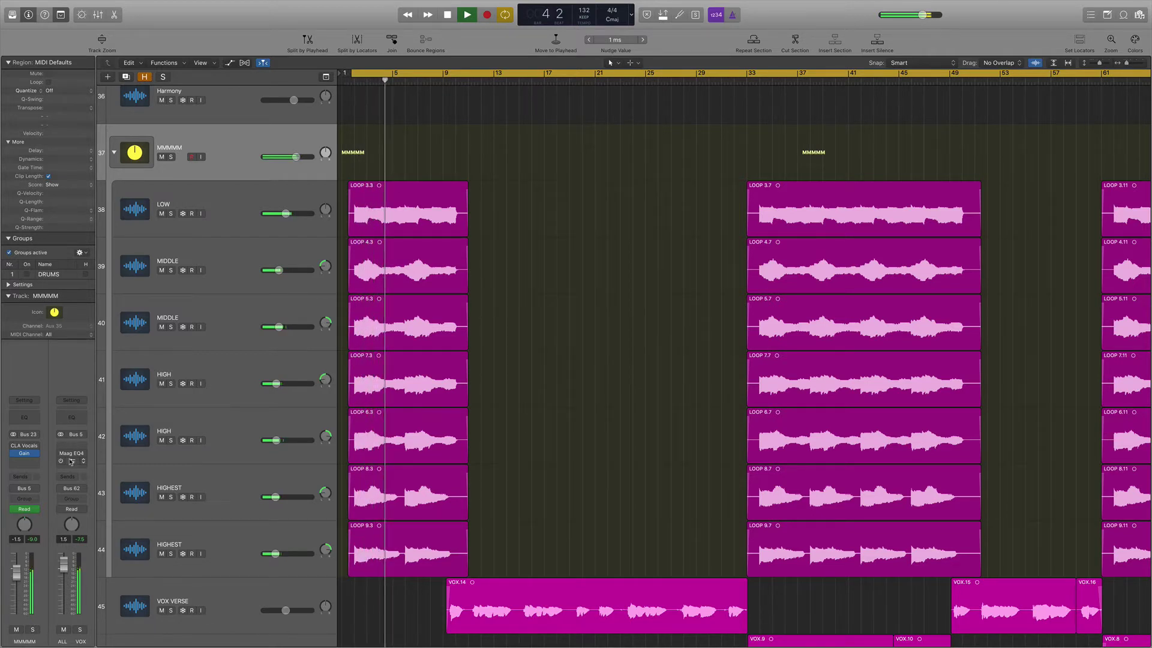
key(space)
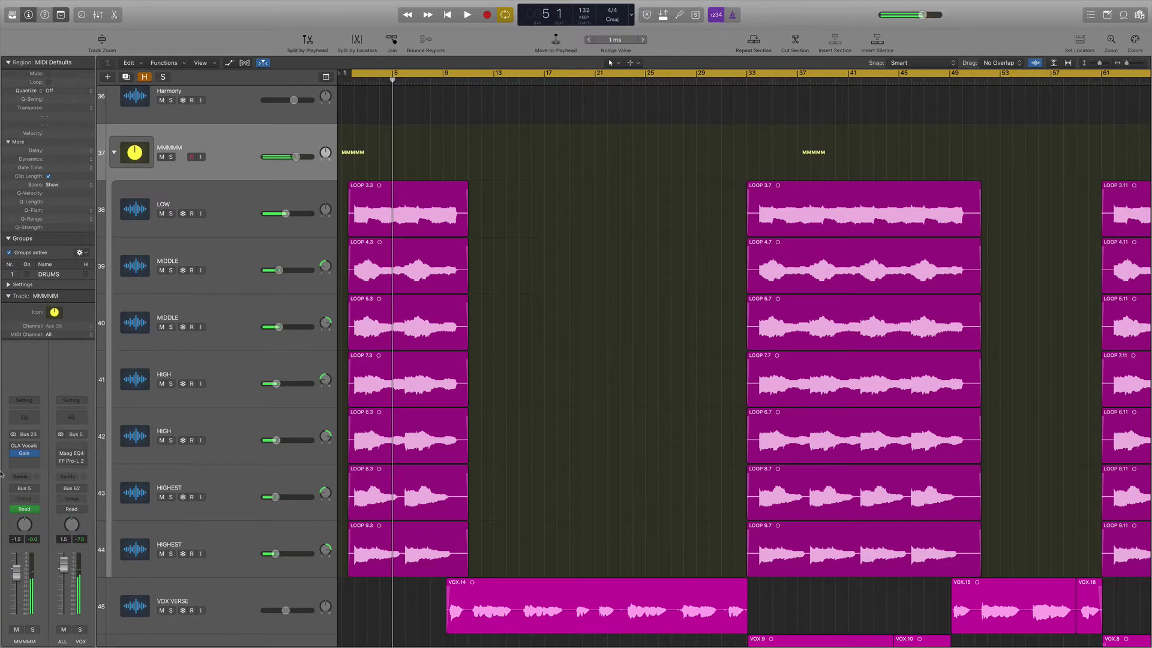
Compare the full mix with CLA Vocals active on MMMMM against Gain alone, switching the plug-ins during playback.
click(13, 454)
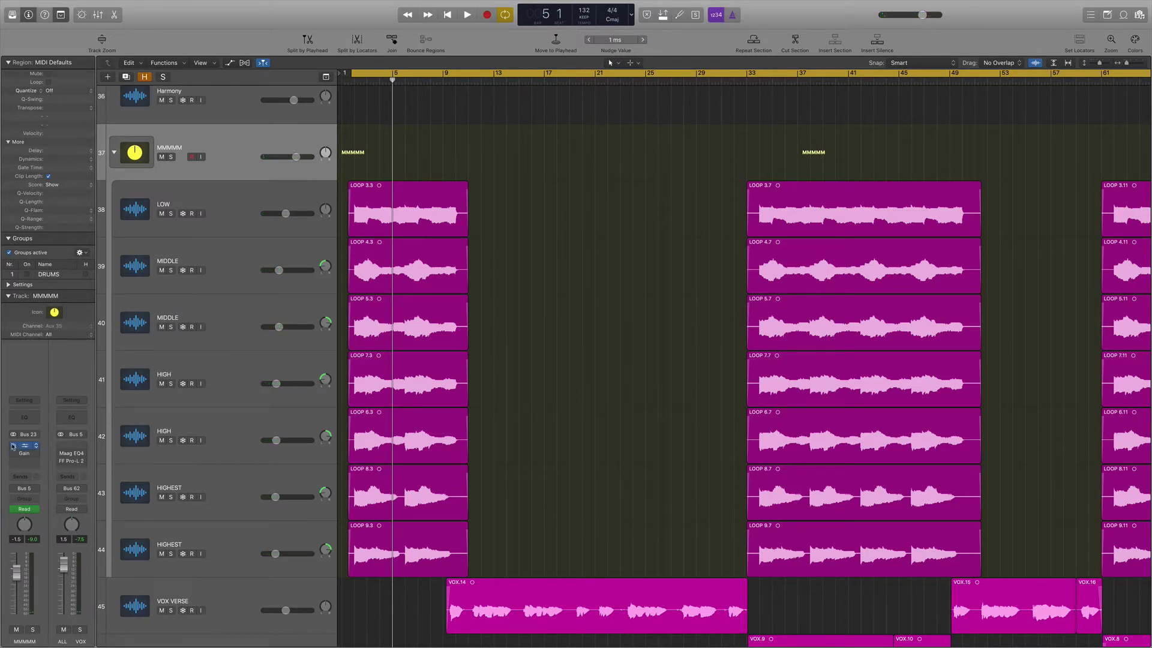
key(space)
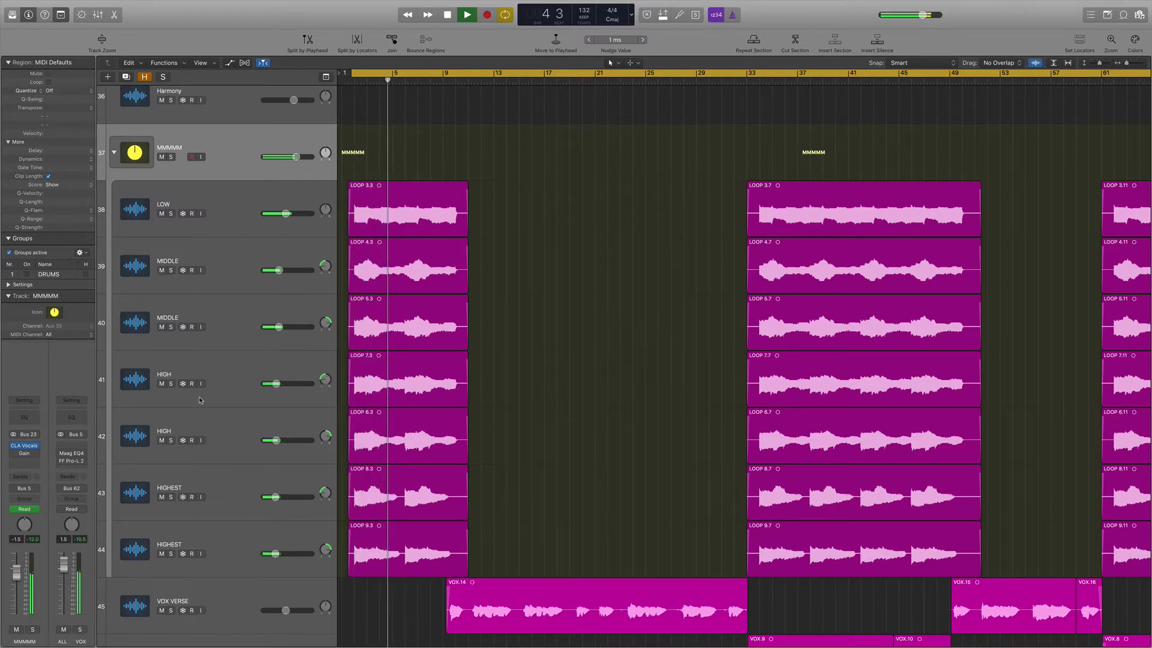
click(14, 446)
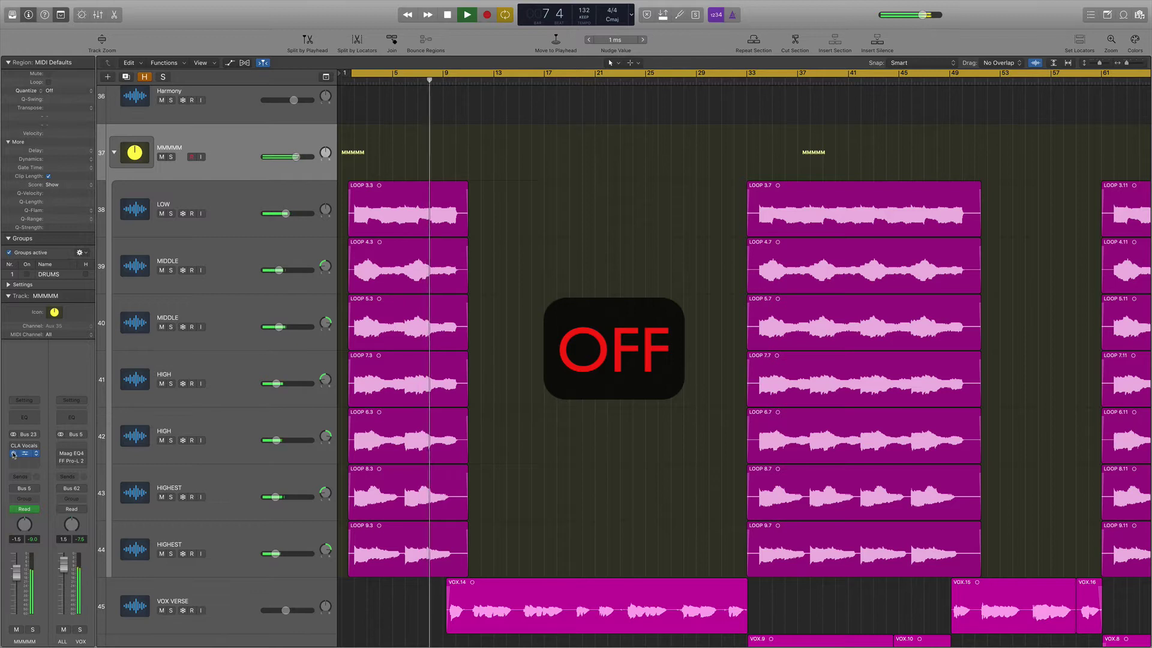
key(space)
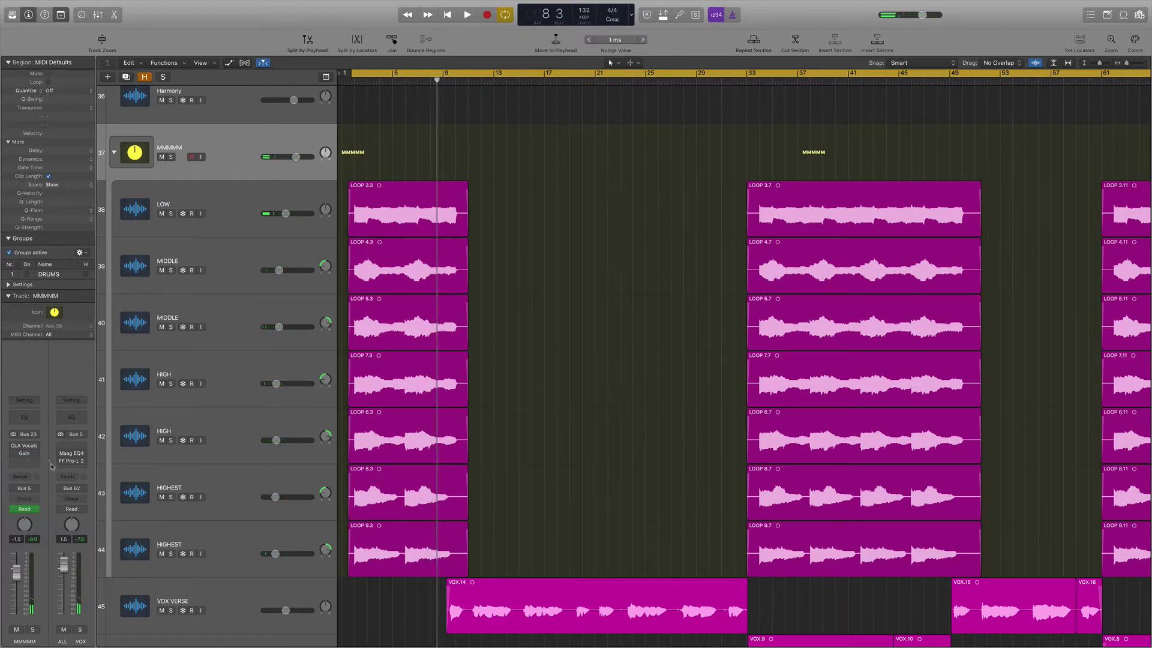
Solo the MMMMM track and insert a new stereo Waves CLA Vocals plug-in between the existing CLA Vocals and Gain.
key(s)
key(Return)
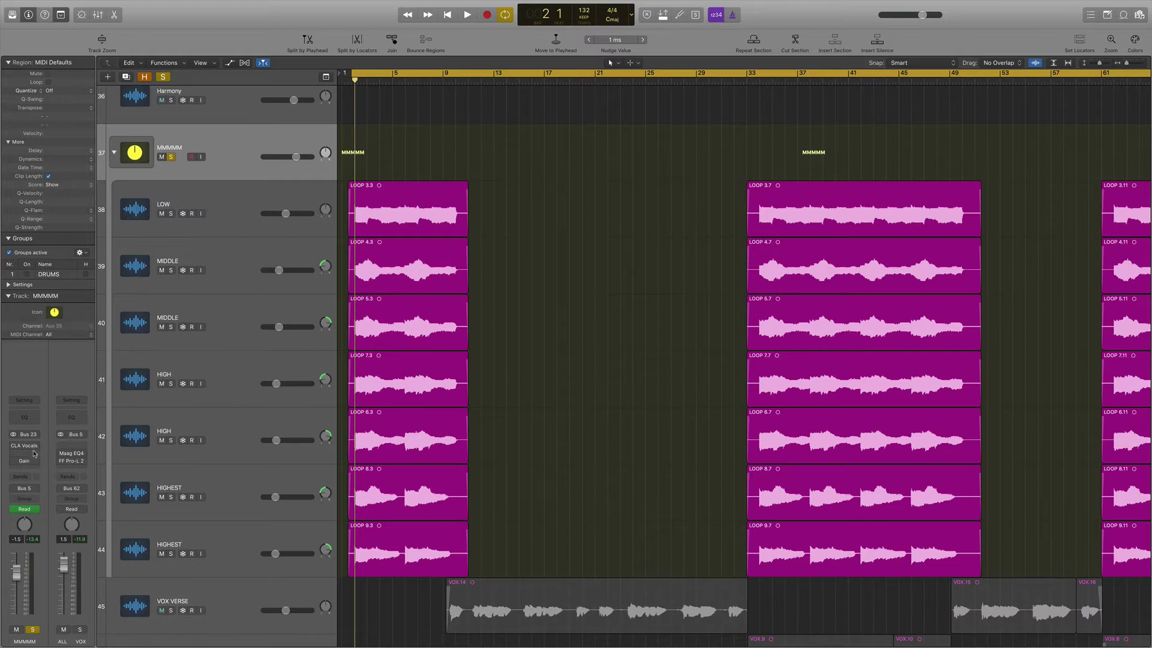
click(34, 454)
mouse_move(87, 612)
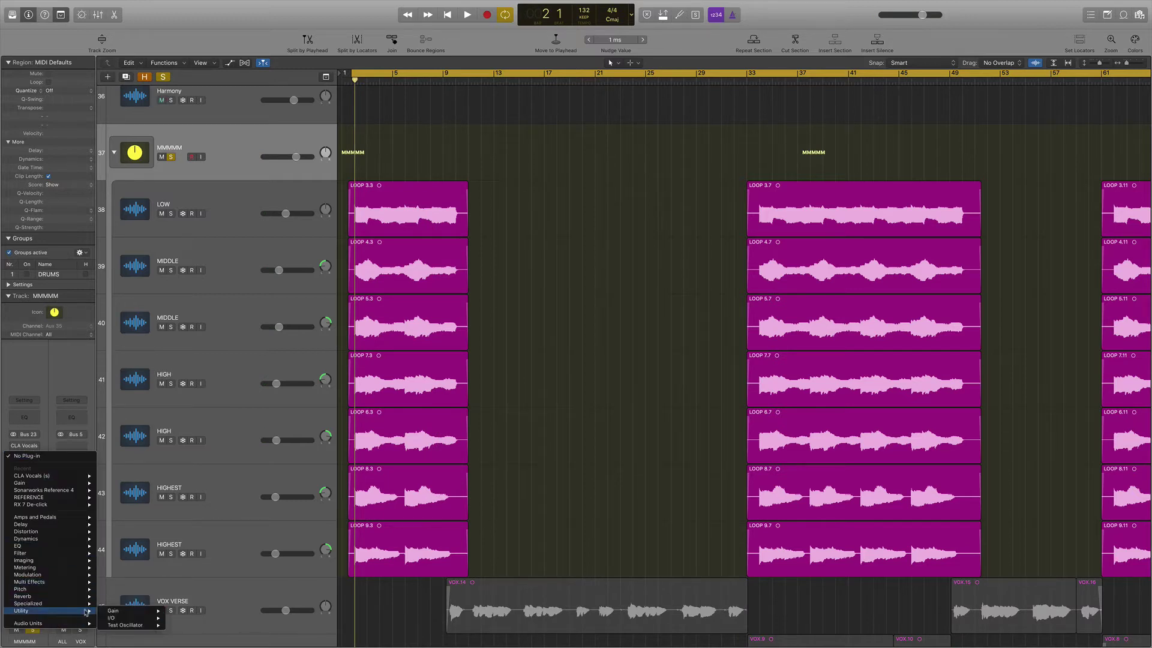
mouse_move(118, 640)
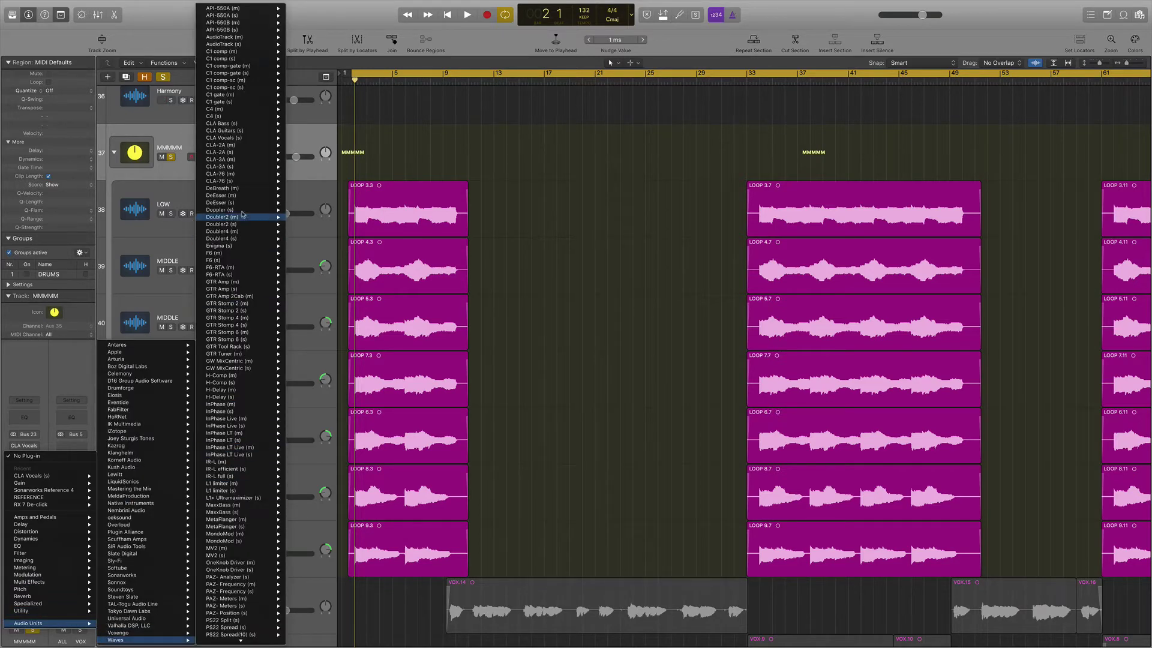
mouse_move(239, 139)
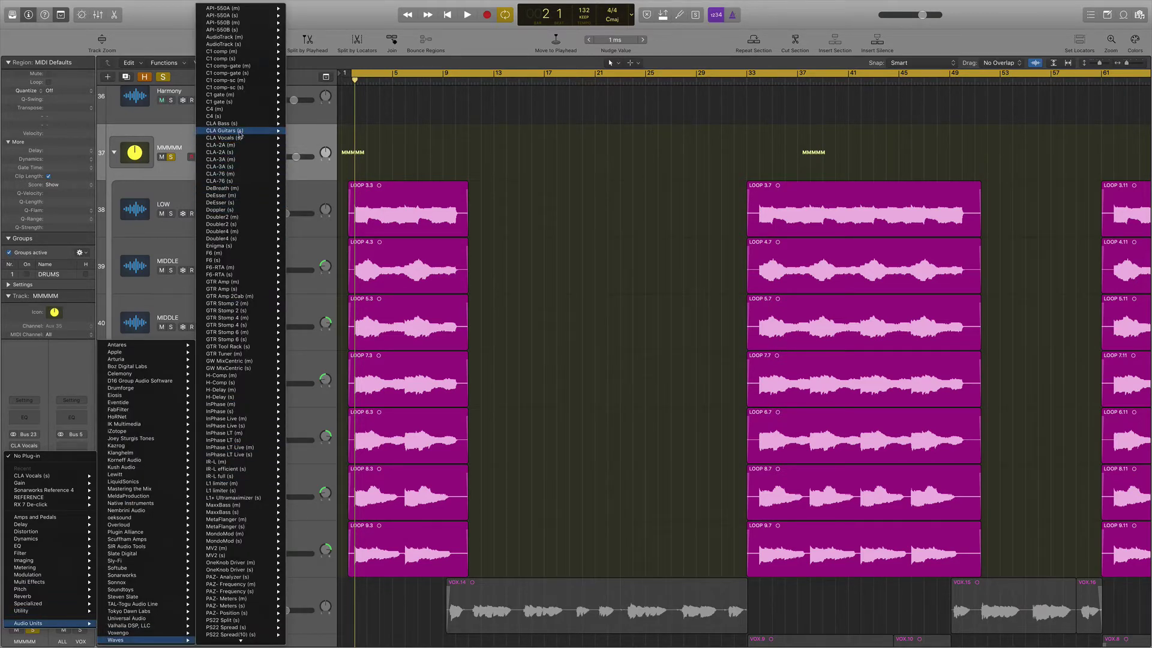
click(304, 138)
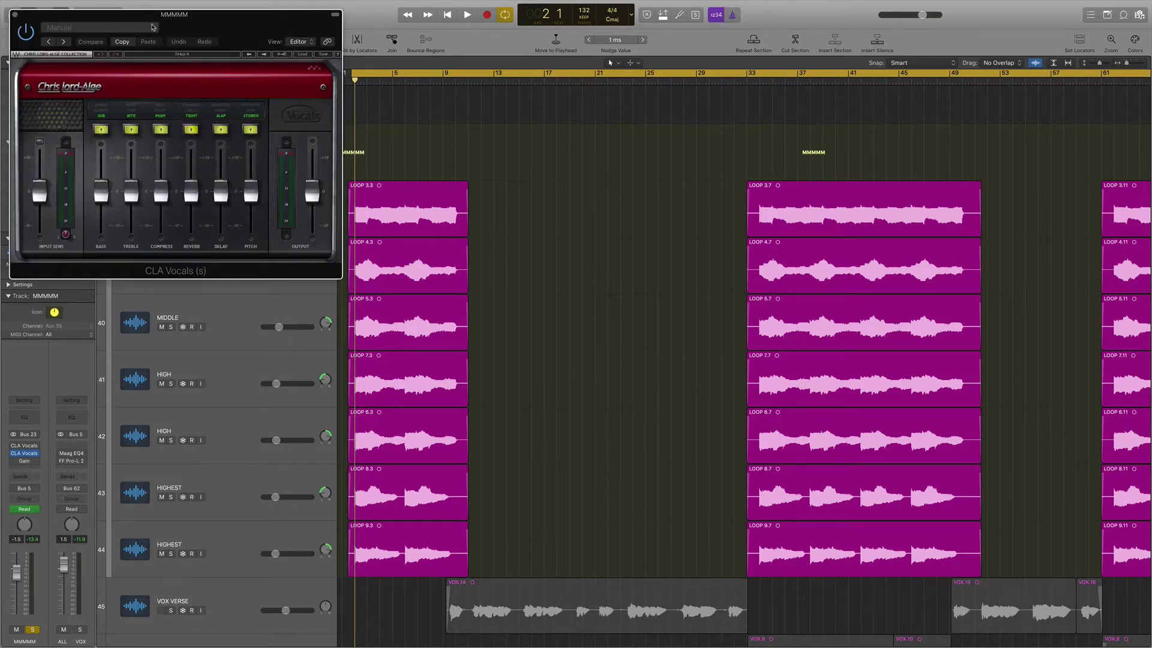
Load the factory preset BV - Start Me Up in the new CLA Vocals plug-in and move its window over the arrangement.
click(153, 27)
mouse_move(196, 197)
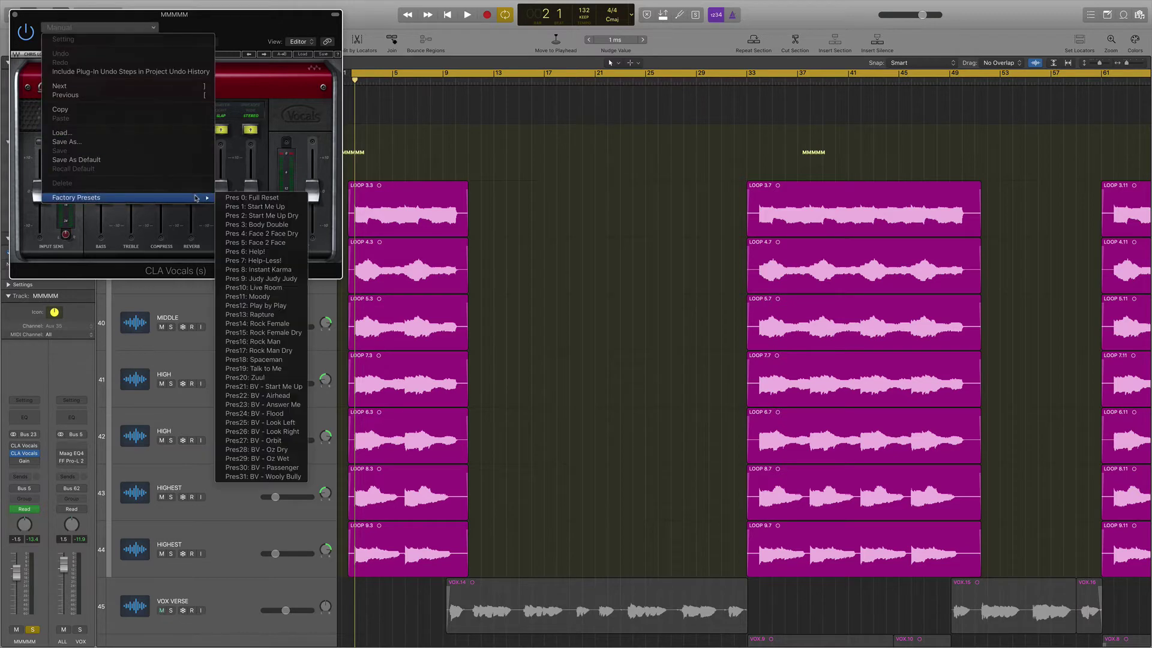
click(288, 387)
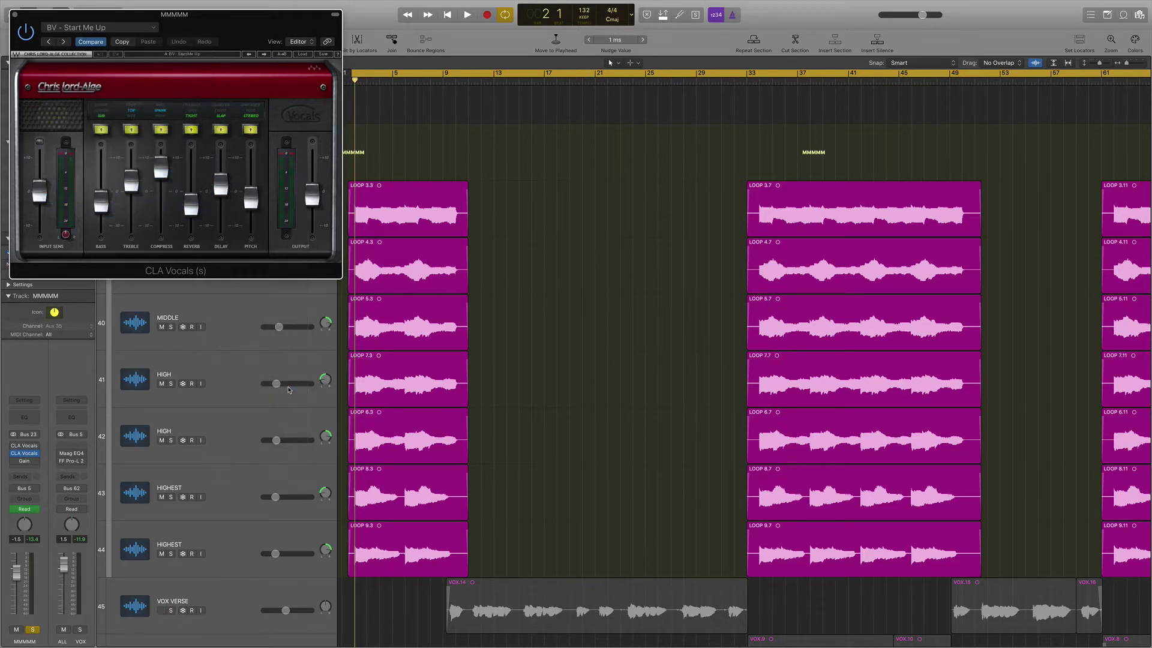
drag(234, 35, 740, 101)
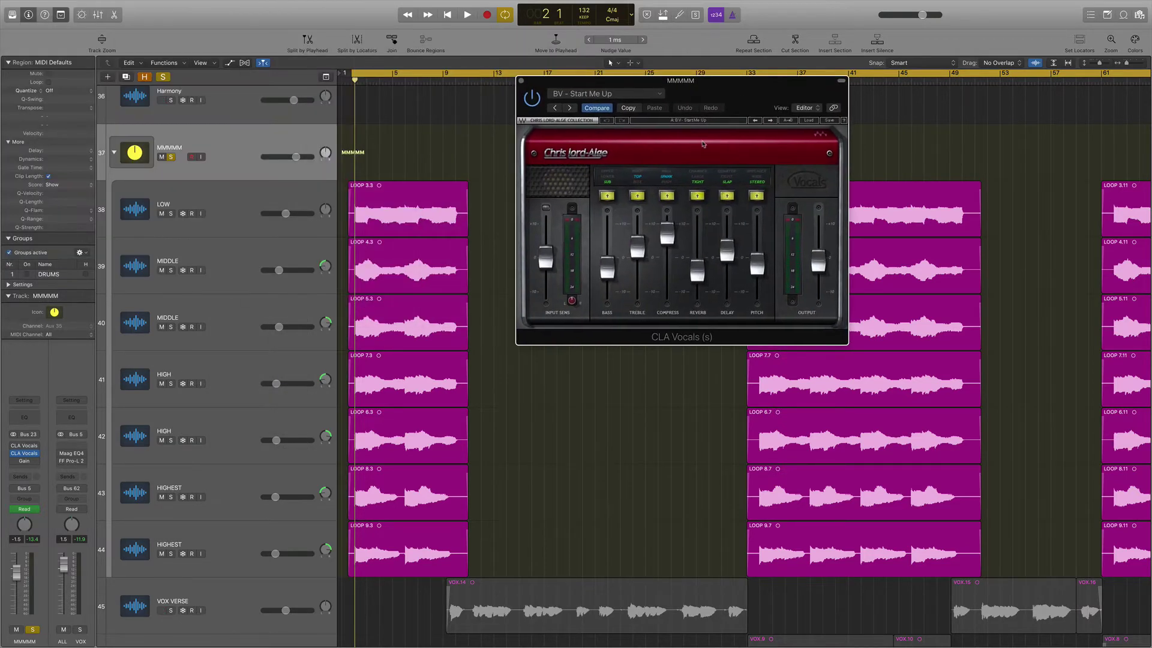
Raise the CLA Vocals input sensitivity and lower its output, comparing the soloed vocals with the plug-in bypassed and active.
drag(550, 260, 546, 224)
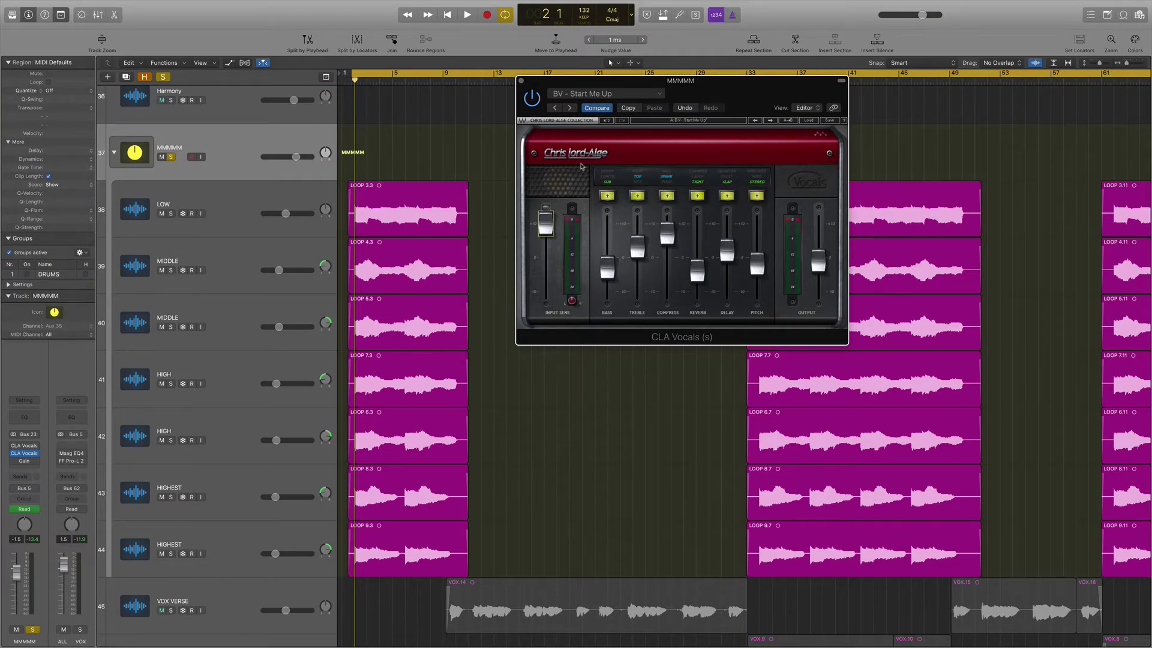
drag(817, 262, 818, 291)
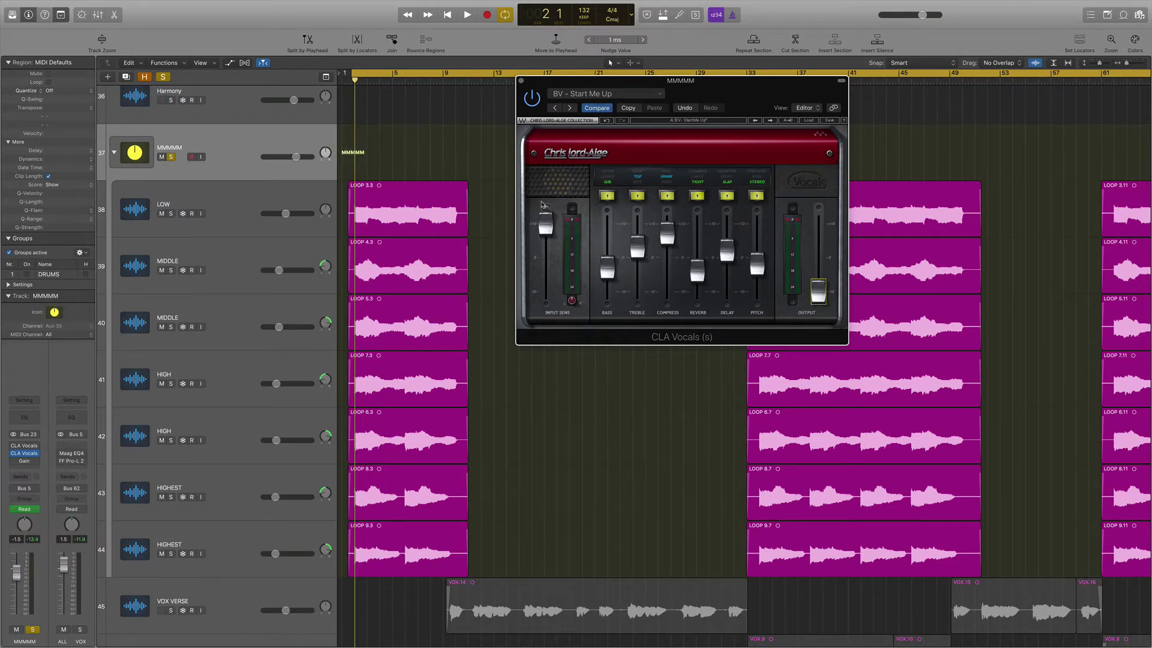
key(space)
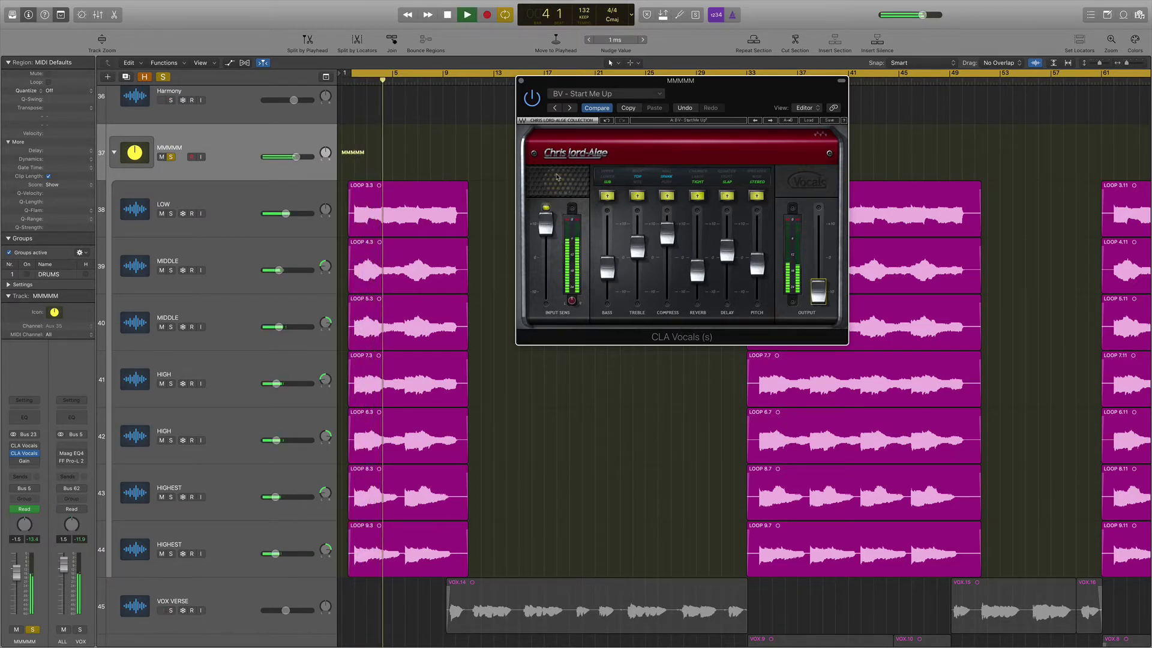
click(531, 98)
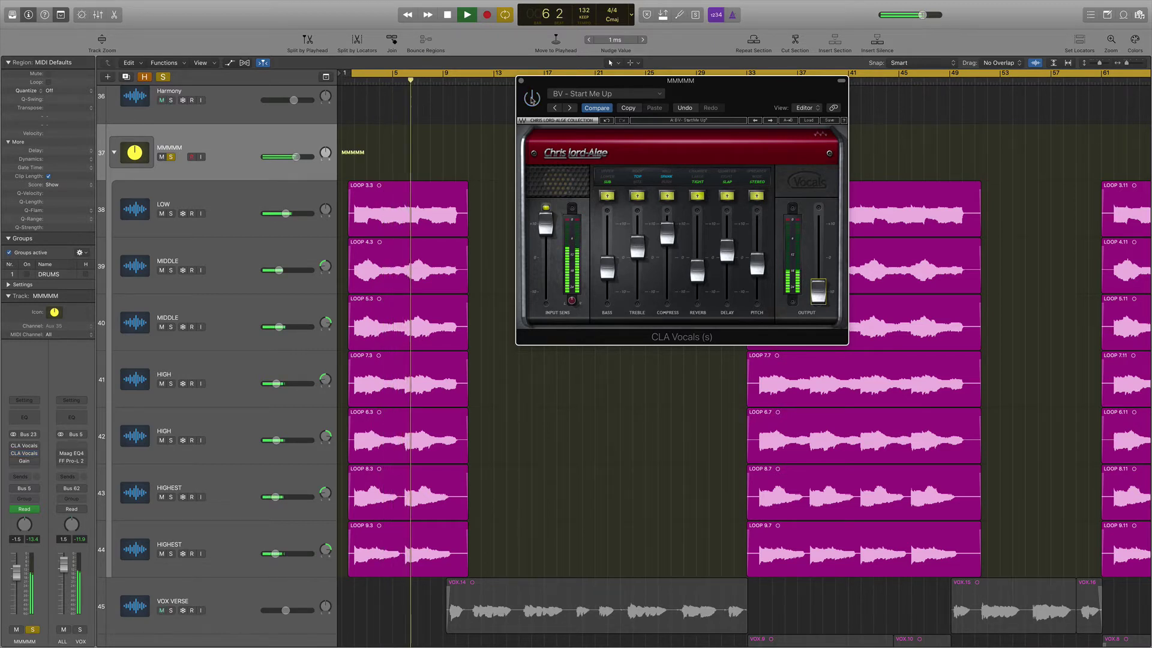
click(531, 98)
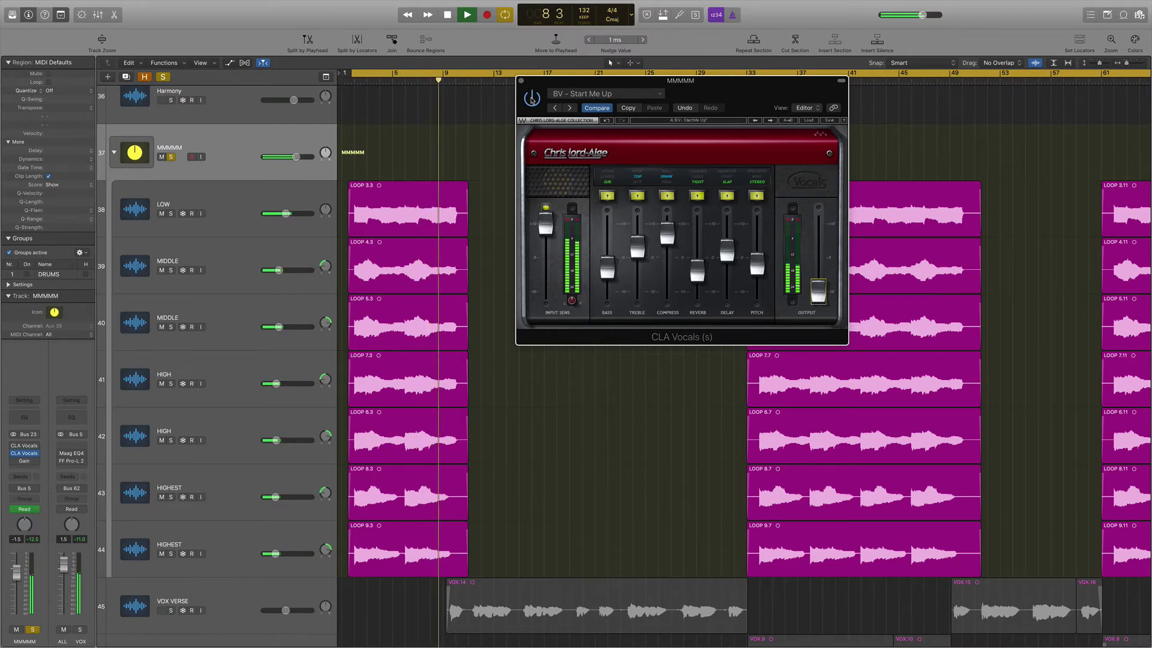
key(space)
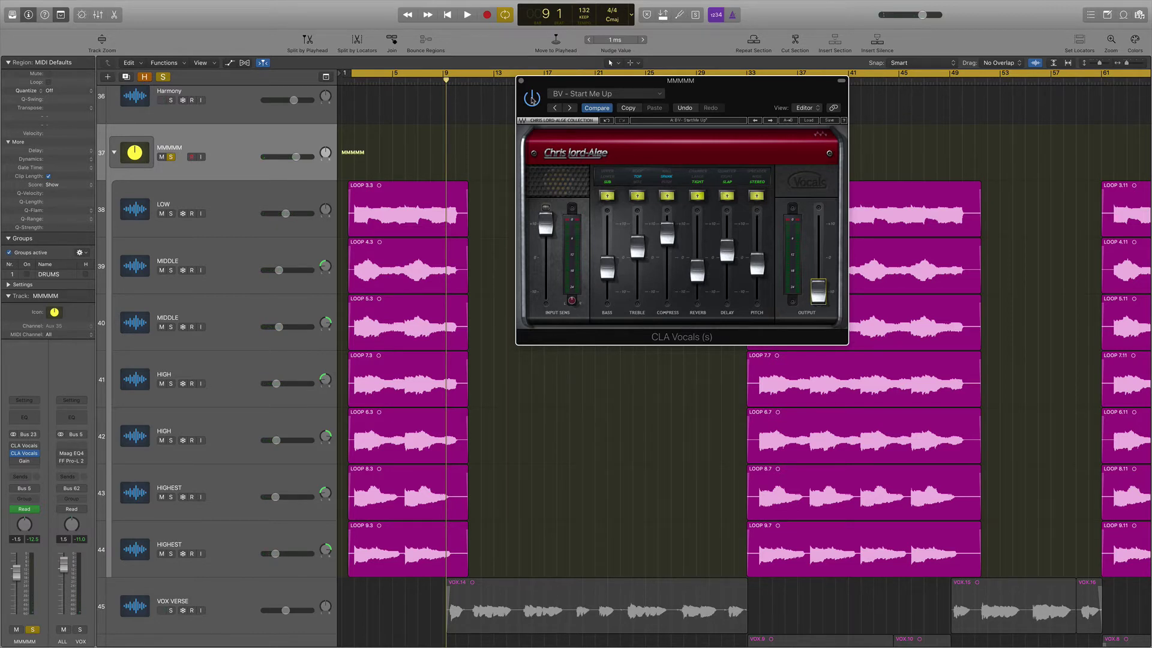
Turn off the CLA Vocals delay and set the reverb to Large with its level raised slightly, auditioning the soloed result.
click(727, 196)
click(698, 176)
drag(698, 269, 698, 253)
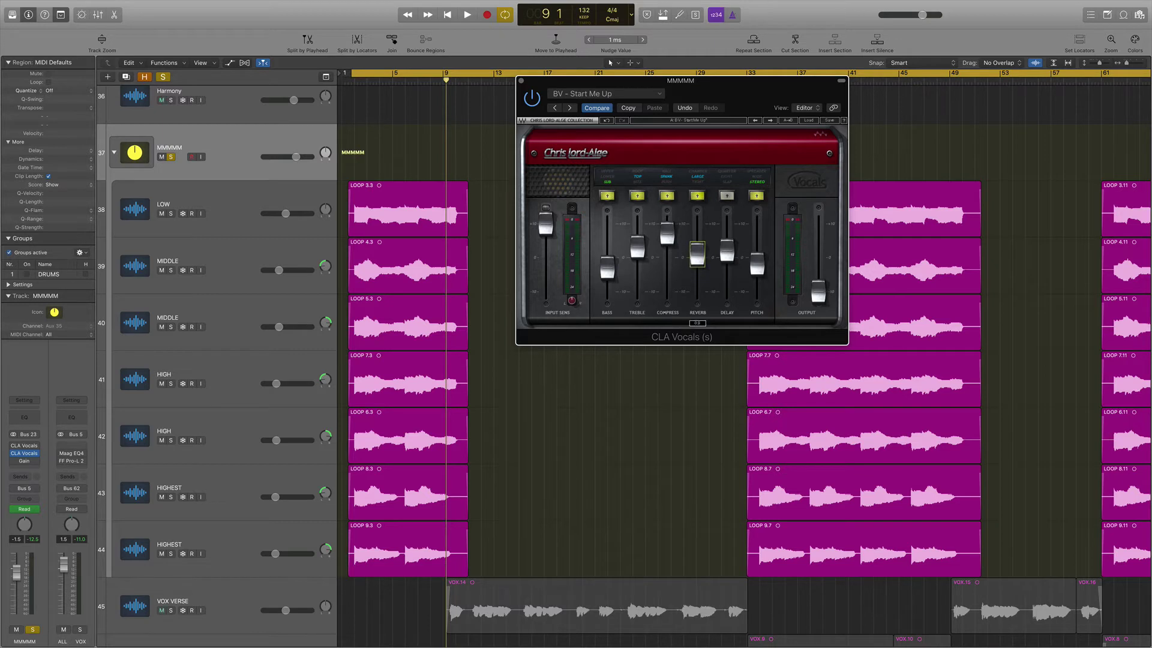
key(space)
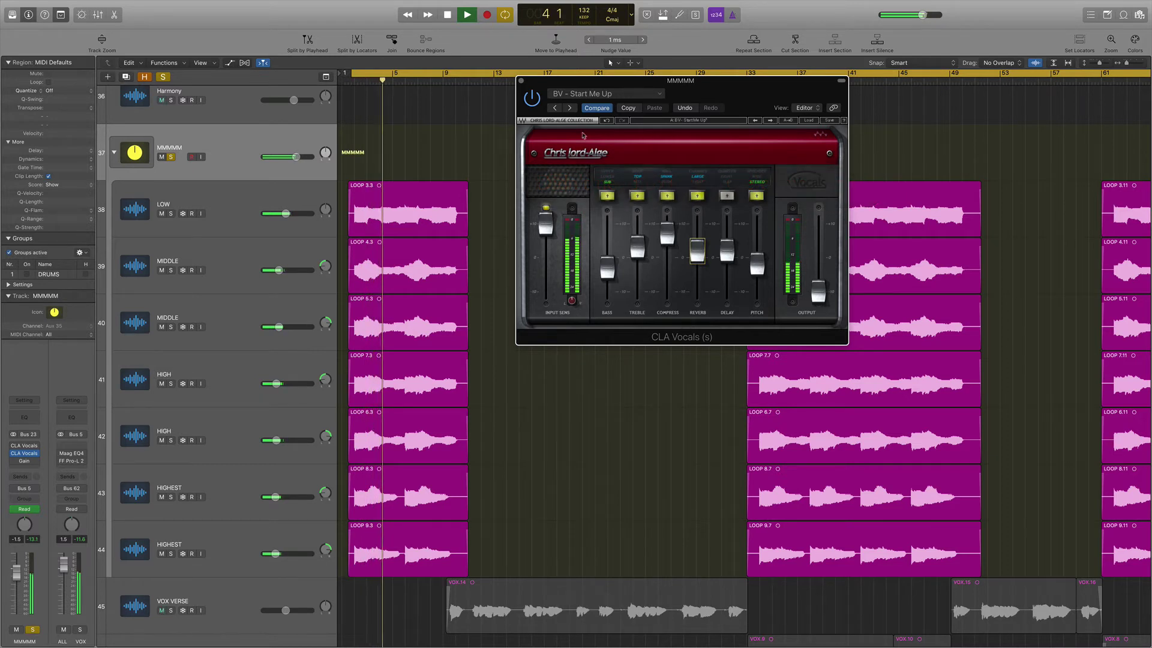
key(space)
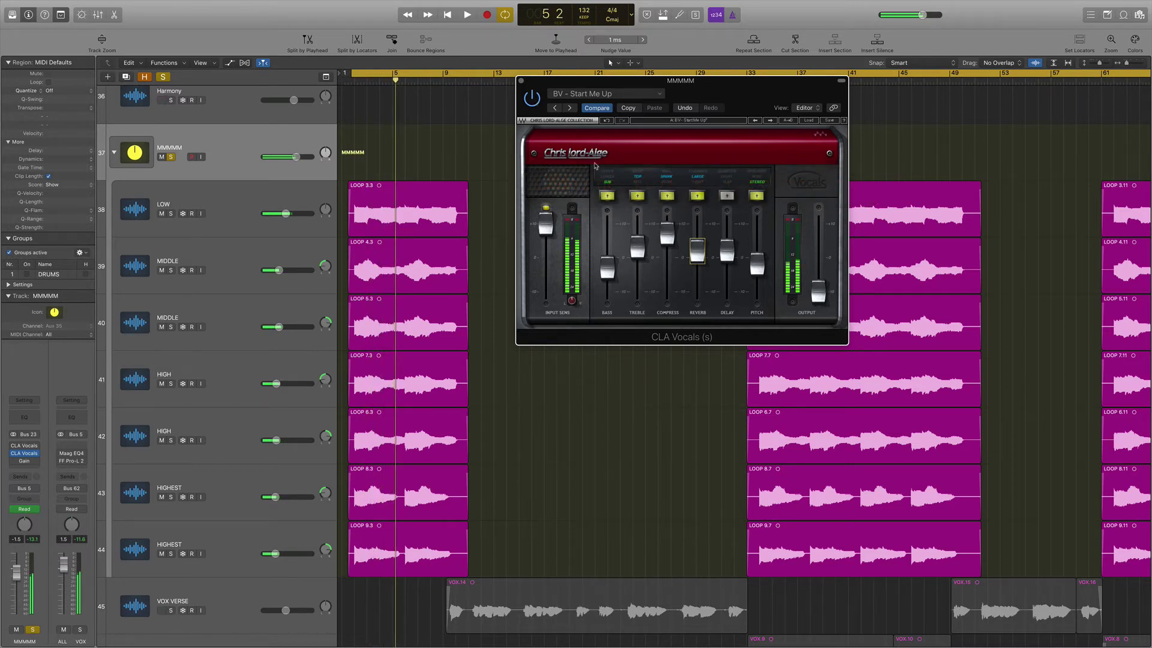
Unsolo the MMMMM track and audition the processed backing vocals in the full mix.
click(171, 157)
key(space)
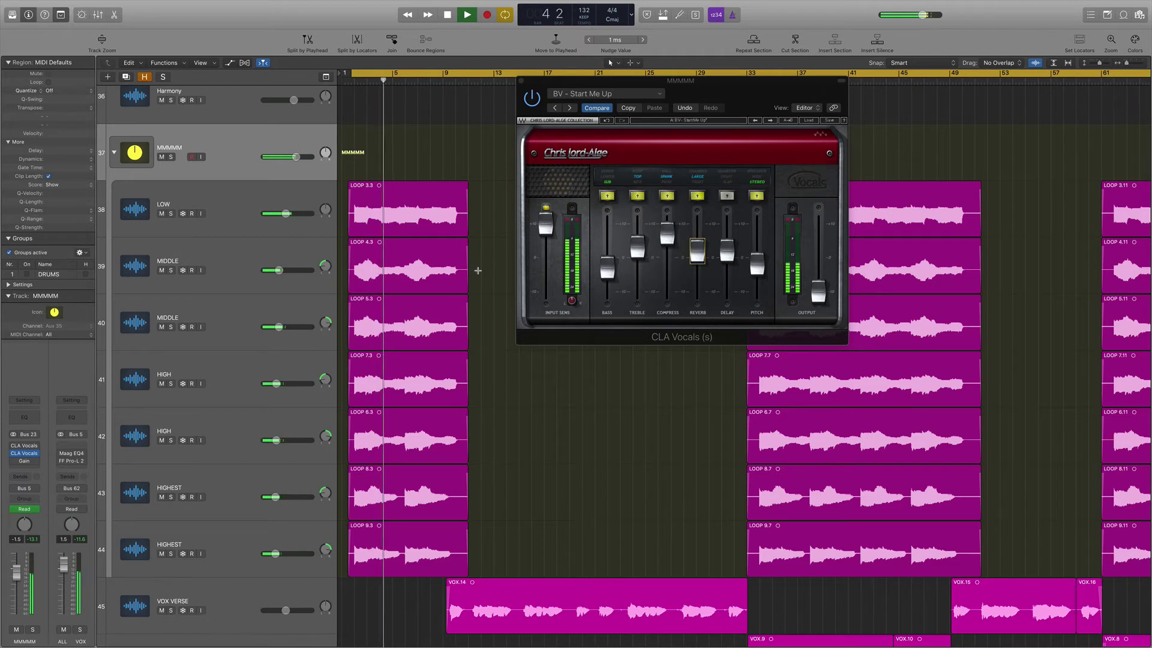
key(space)
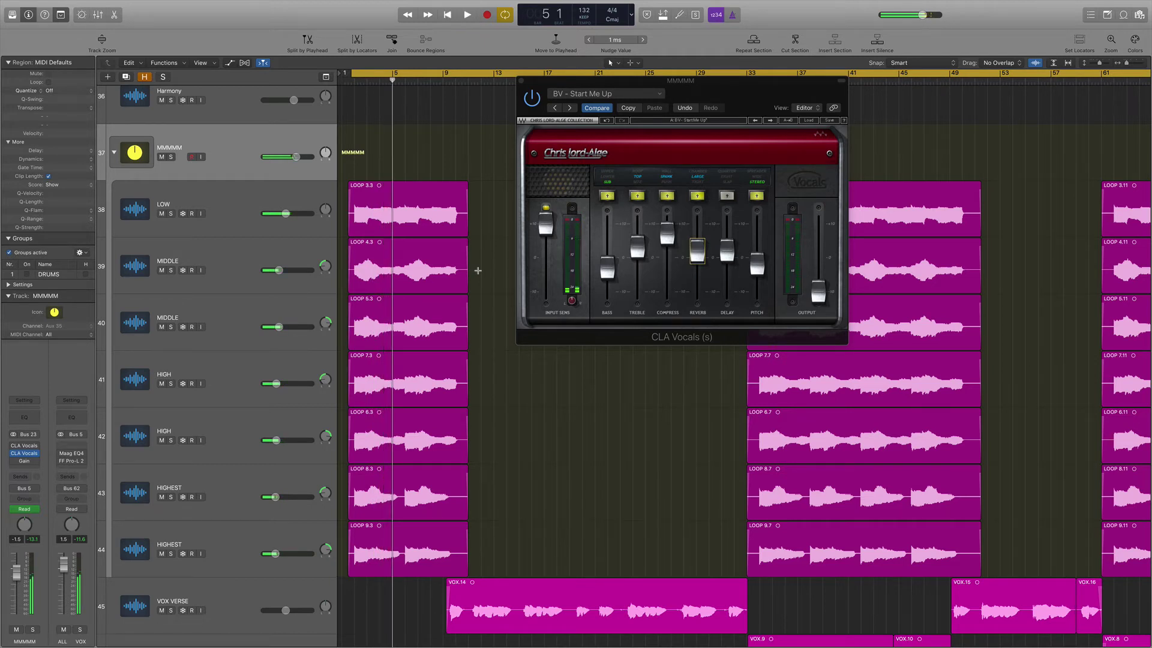
Set the CLA Vocals bass mode to Lower, reduce the bass and raise the treble, and audition it in the mix.
drag(752, 94, 733, 63)
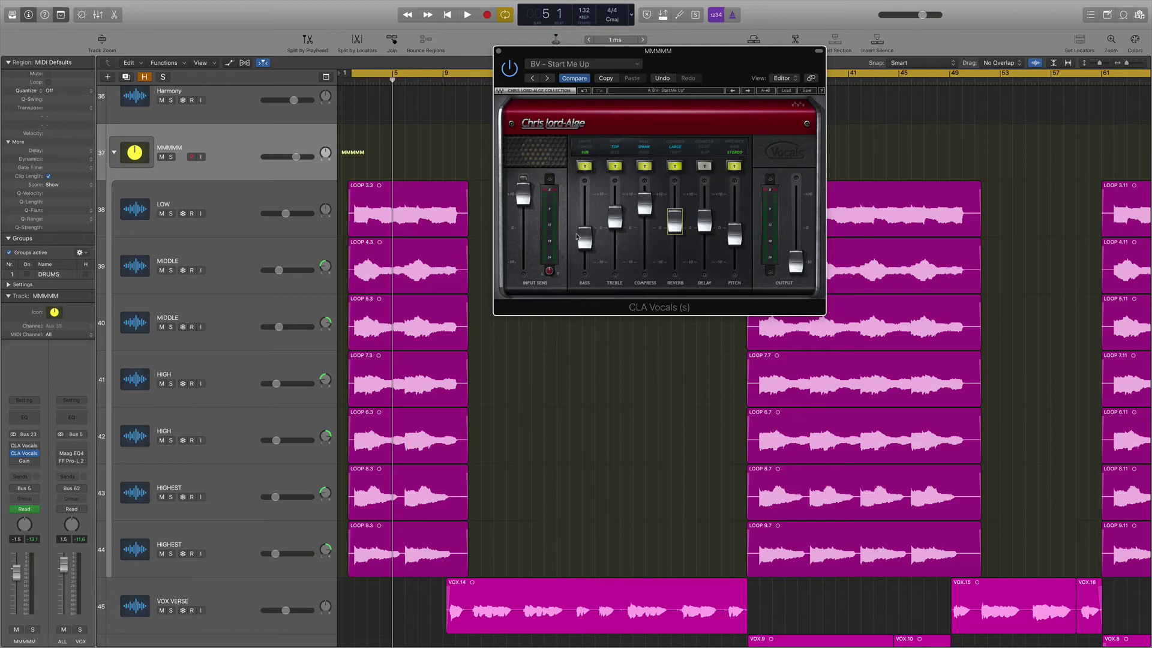
click(585, 147)
drag(585, 239, 615, 203)
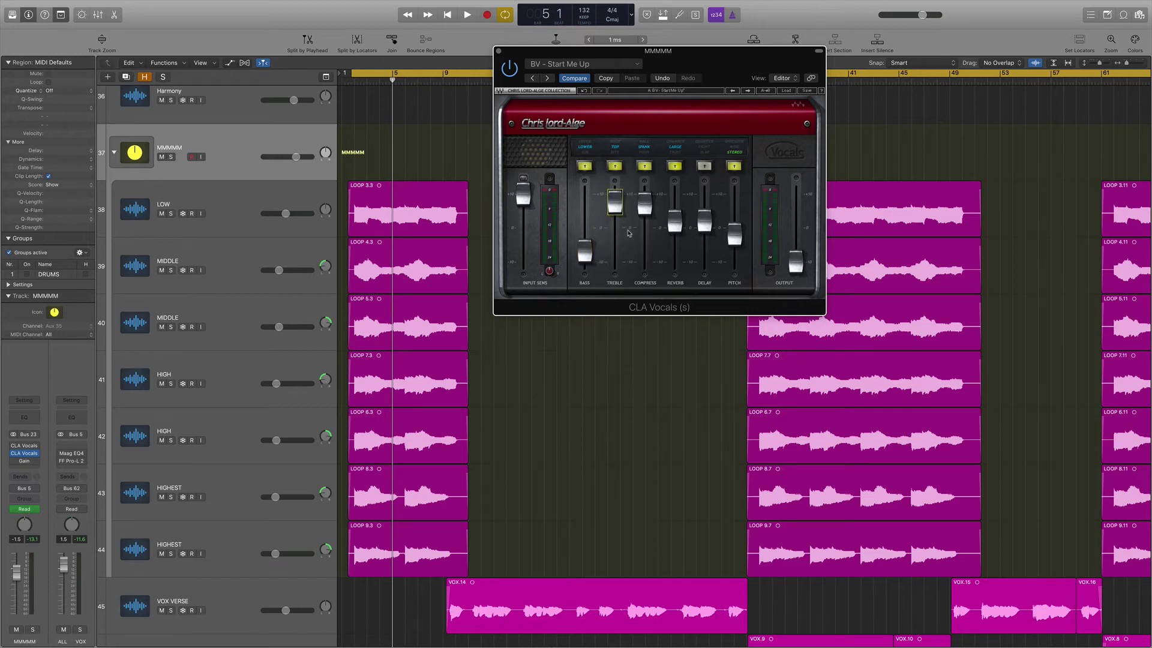
key(space)
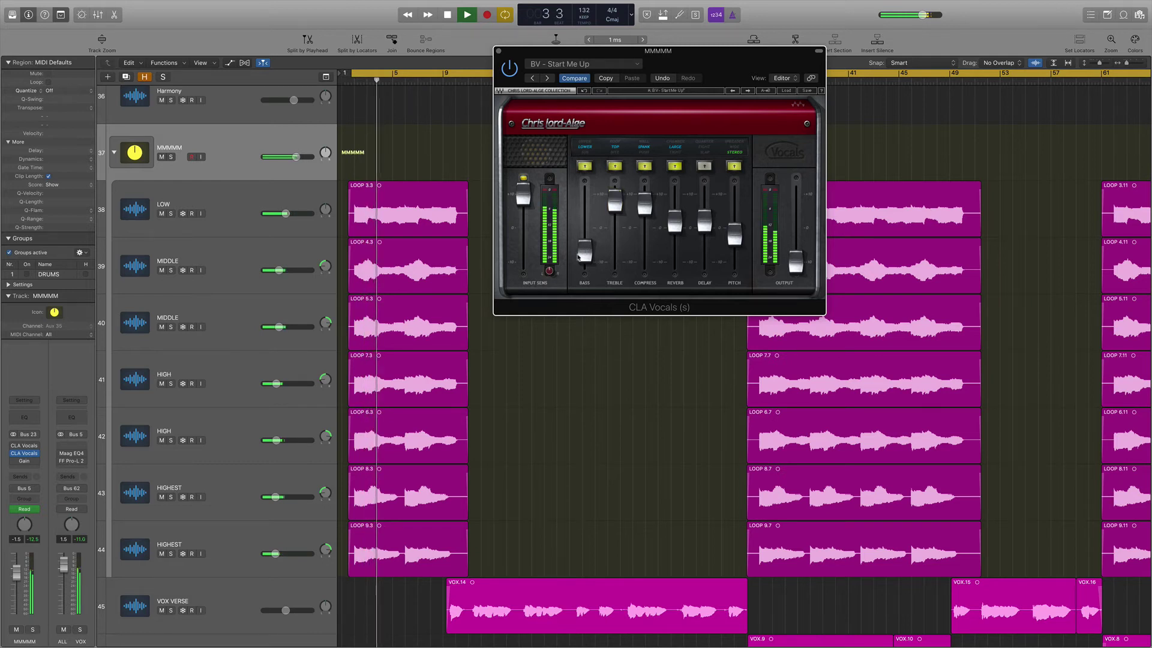
drag(579, 256, 579, 257)
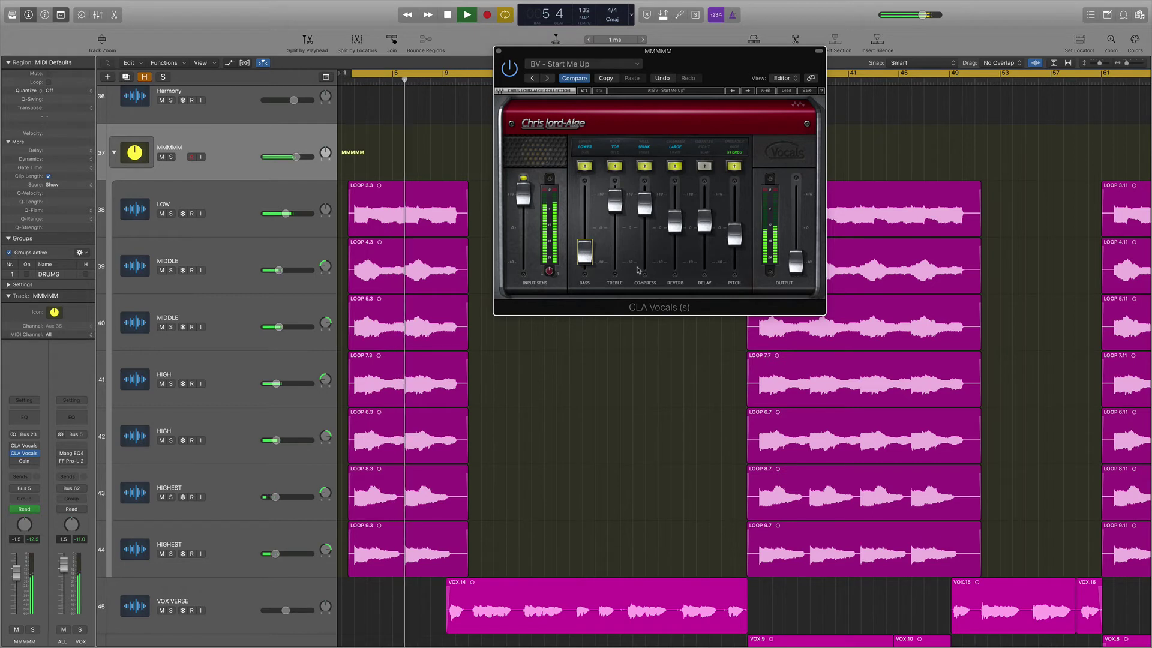
Compare the MMMMM backing vocals in the full mix with CLA Vocals bypassed and active, and stop playback.
click(509, 67)
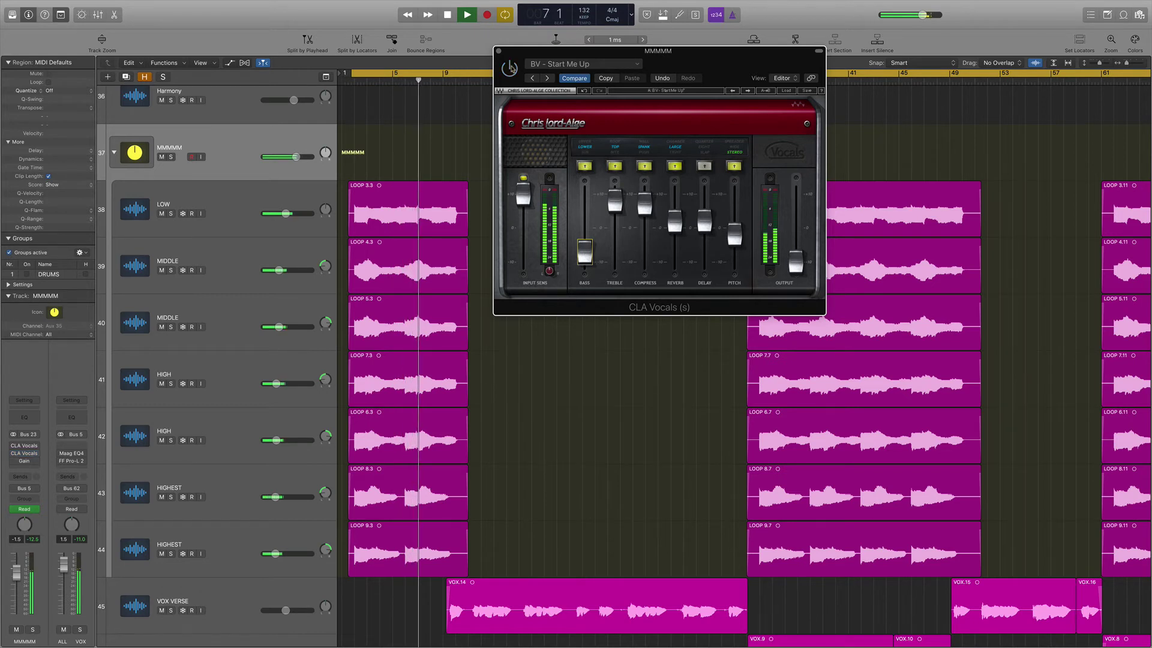
click(509, 68)
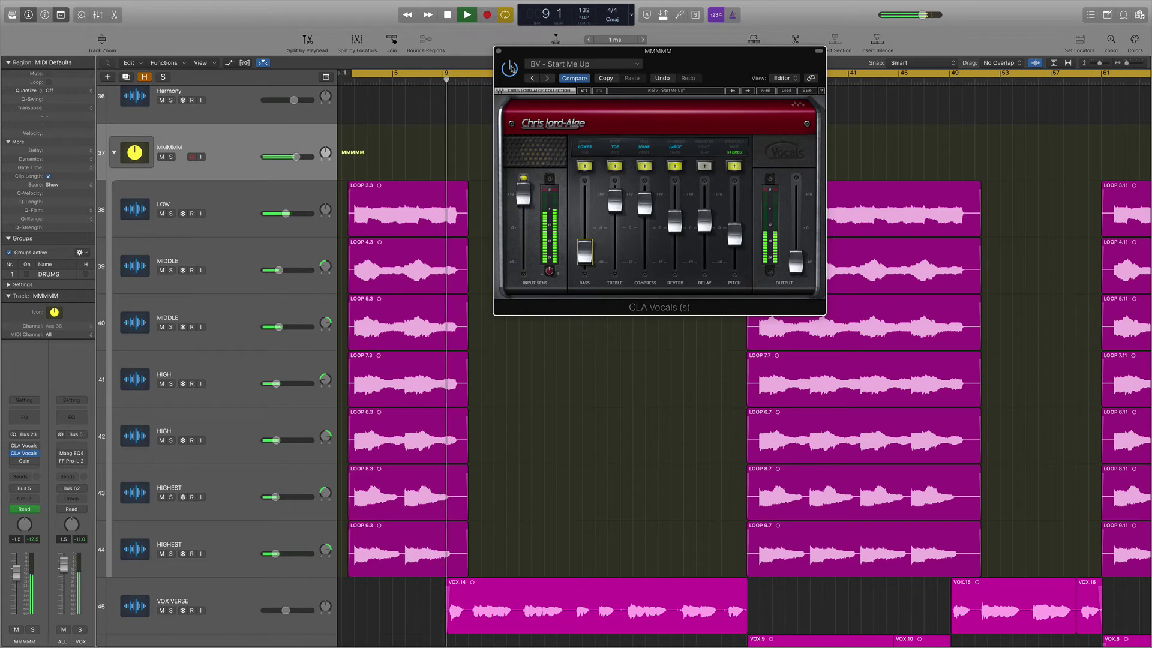
key(space)
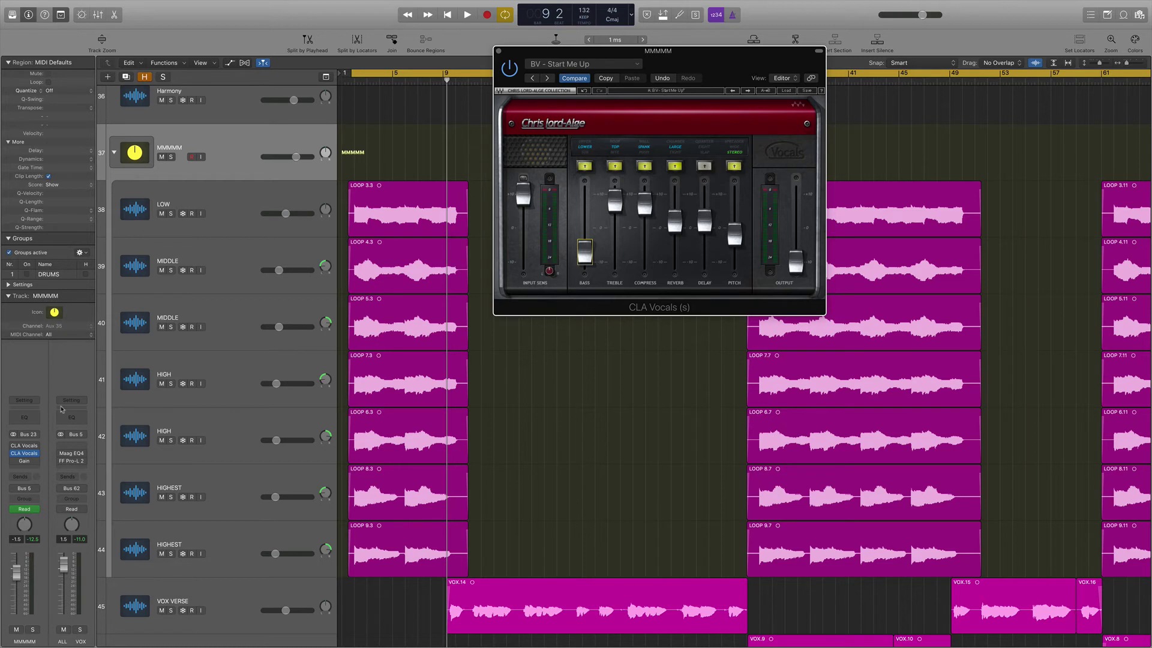
Add a Channel EQ to the MMMMM track with a gentle low cut at about 530 Hz.
click(19, 417)
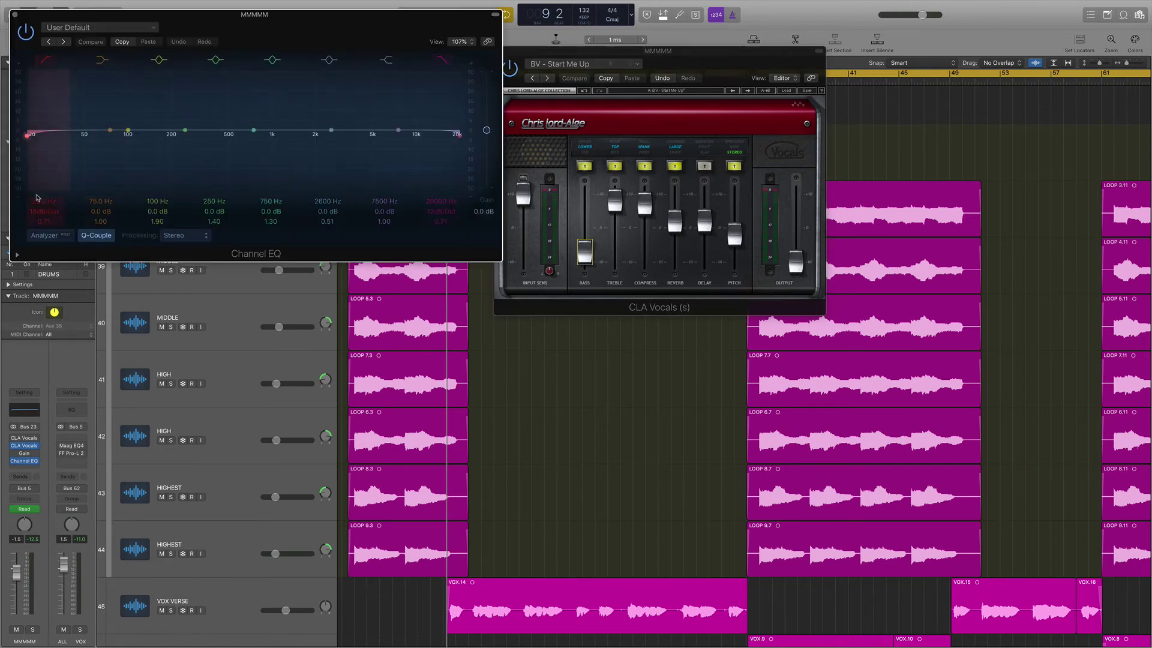
drag(41, 203, 43, 168)
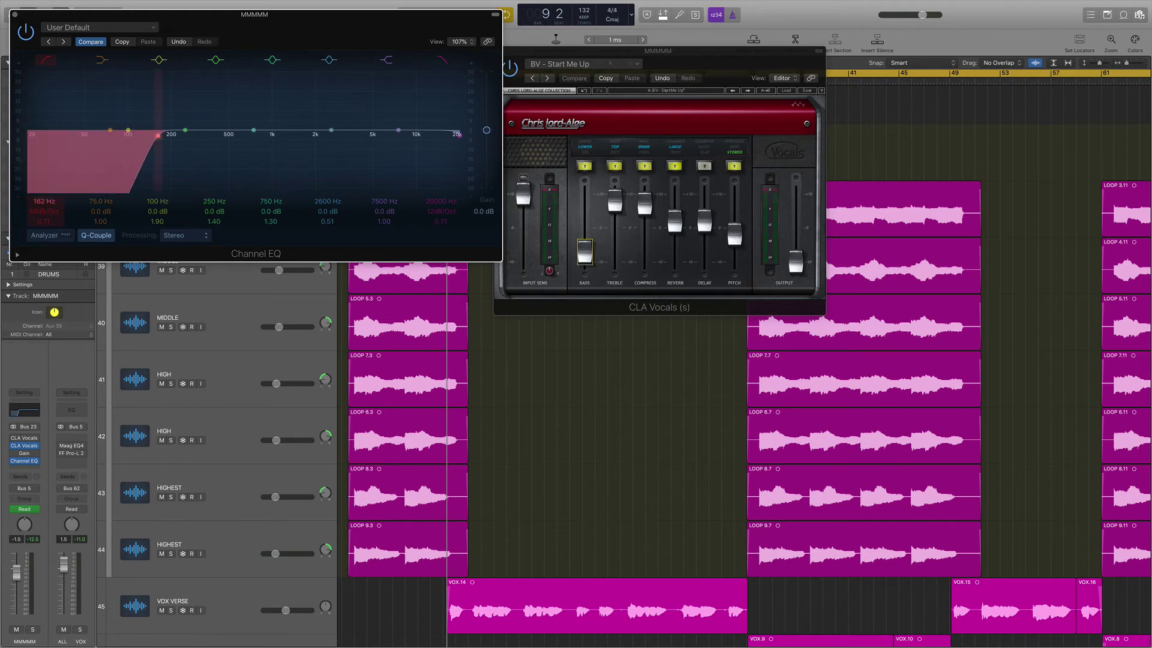
mouse_move(44, 200)
mouse_down()
mouse_move(44, 174)
mouse_move(44, 235)
mouse_move(44, 183)
mouse_up()
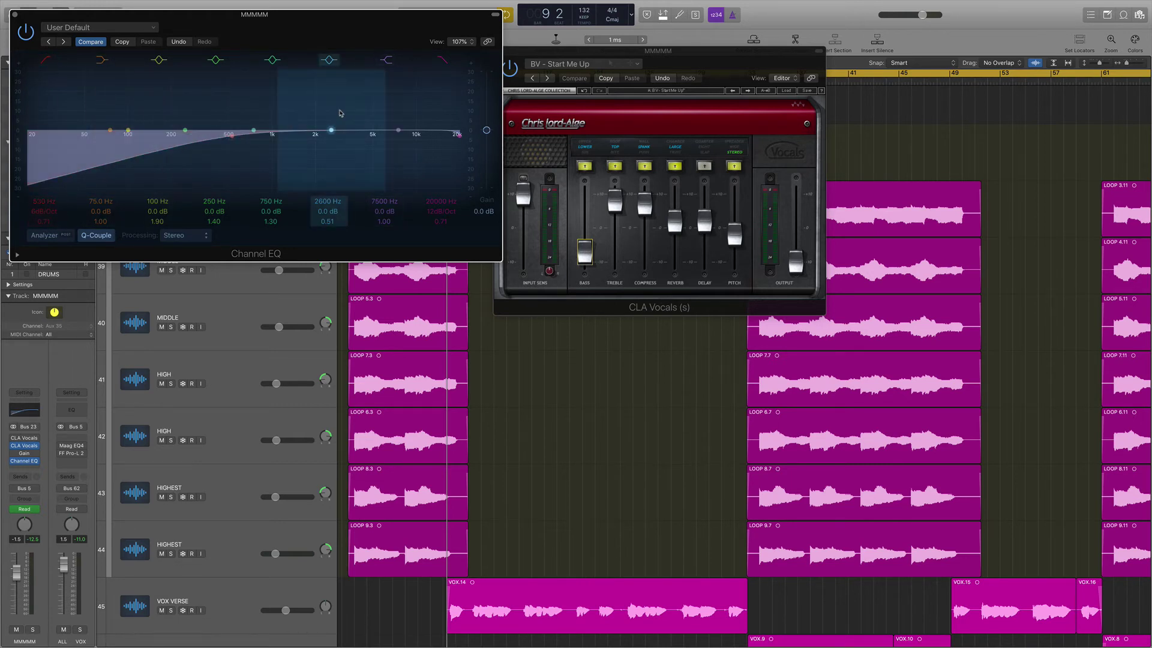
click(15, 14)
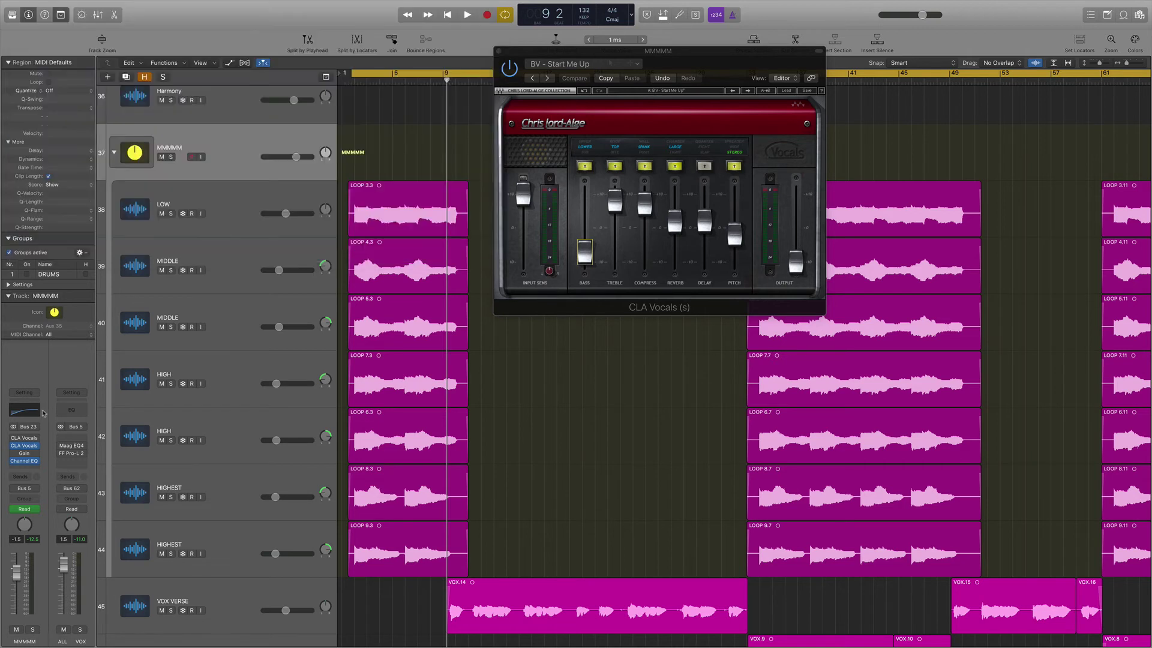
click(36, 460)
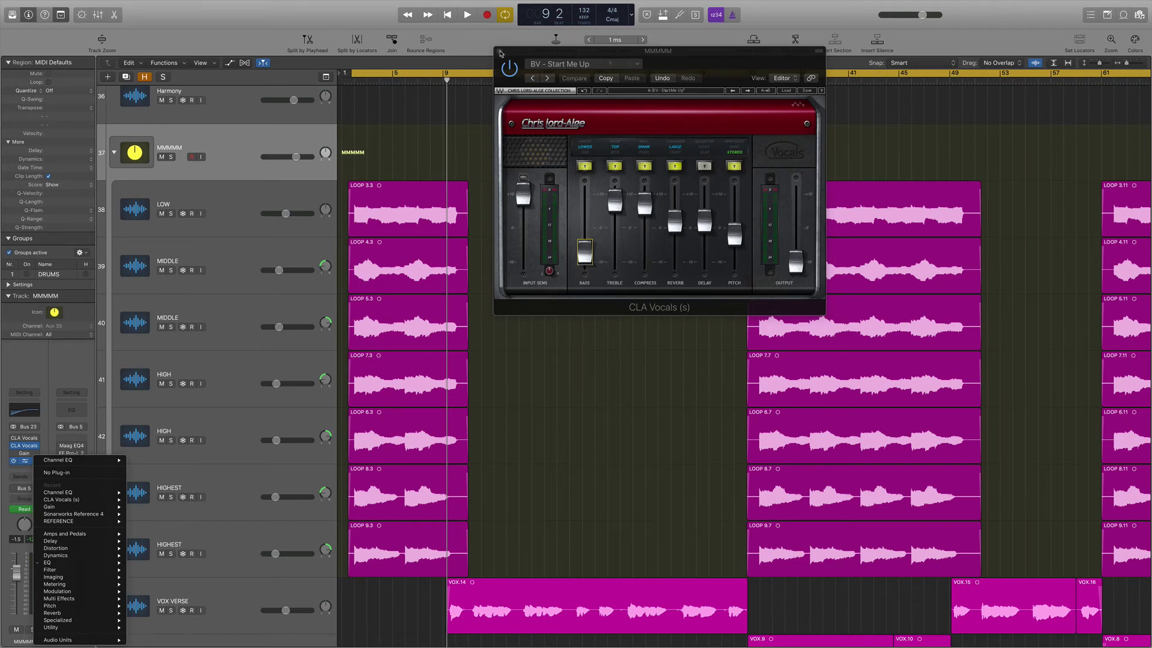
Move the CLA Vocals window clear of the second vocal section, turn off cycling and place the playhead at bar 33.
drag(735, 73, 527, 87)
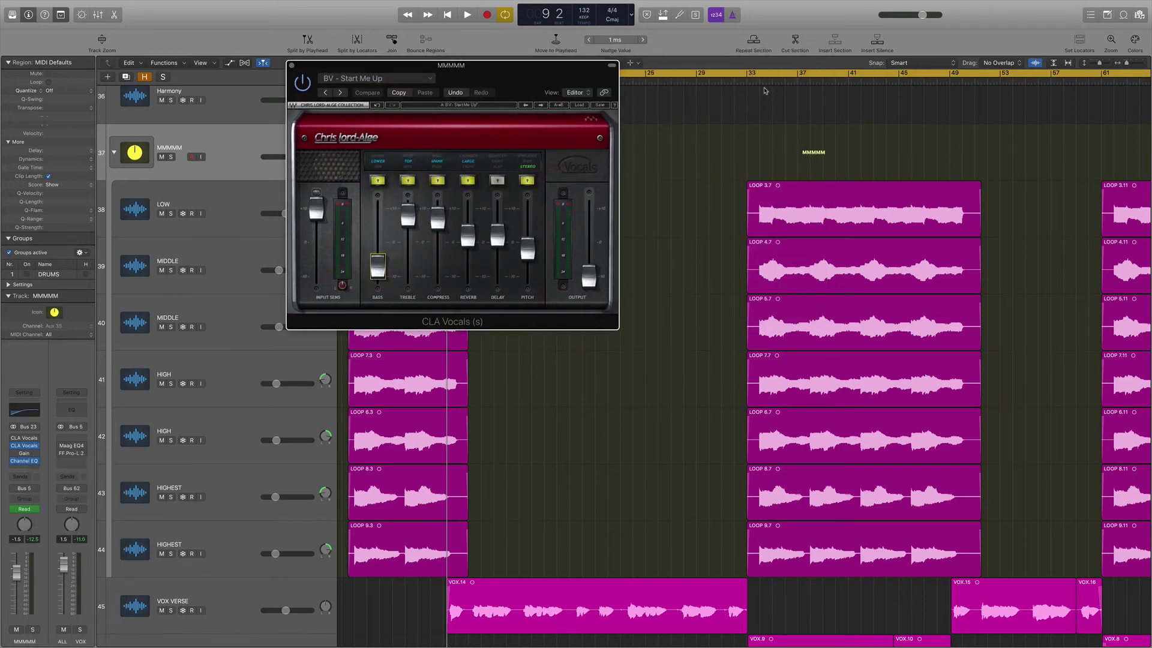
click(757, 76)
click(747, 80)
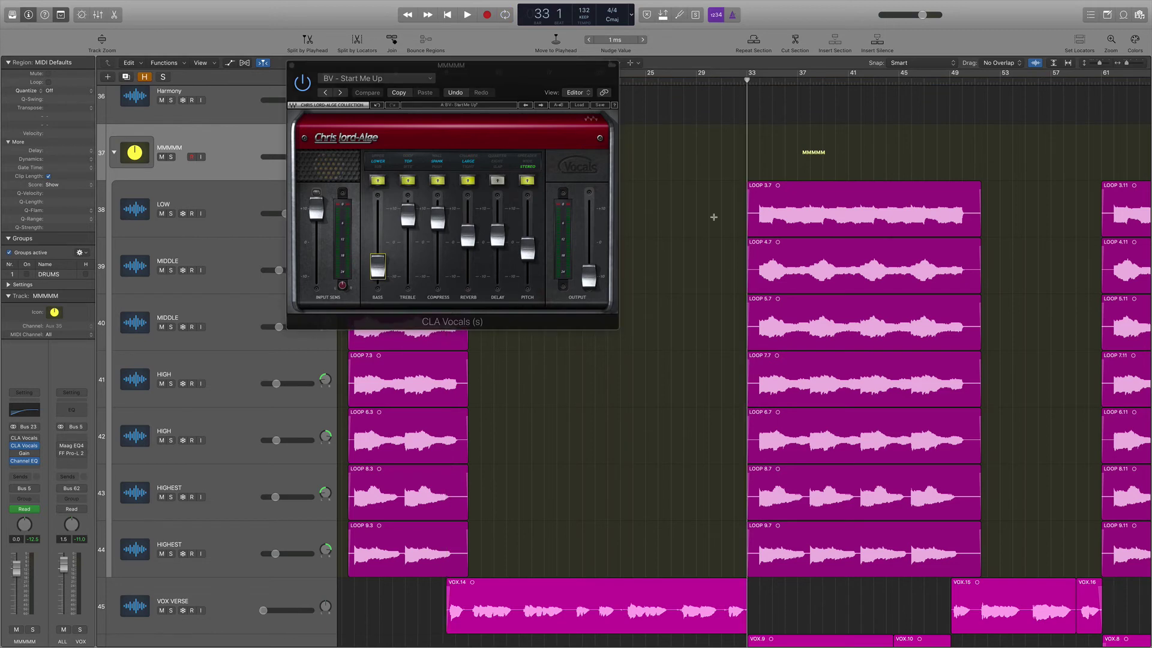
Mute the VOX VERSE and VOX CHORUS tracks and play the song from bar 33.
scroll(711, 217, down, 6)
drag(161, 273, 162, 333)
scroll(665, 396, up, 4)
key(space)
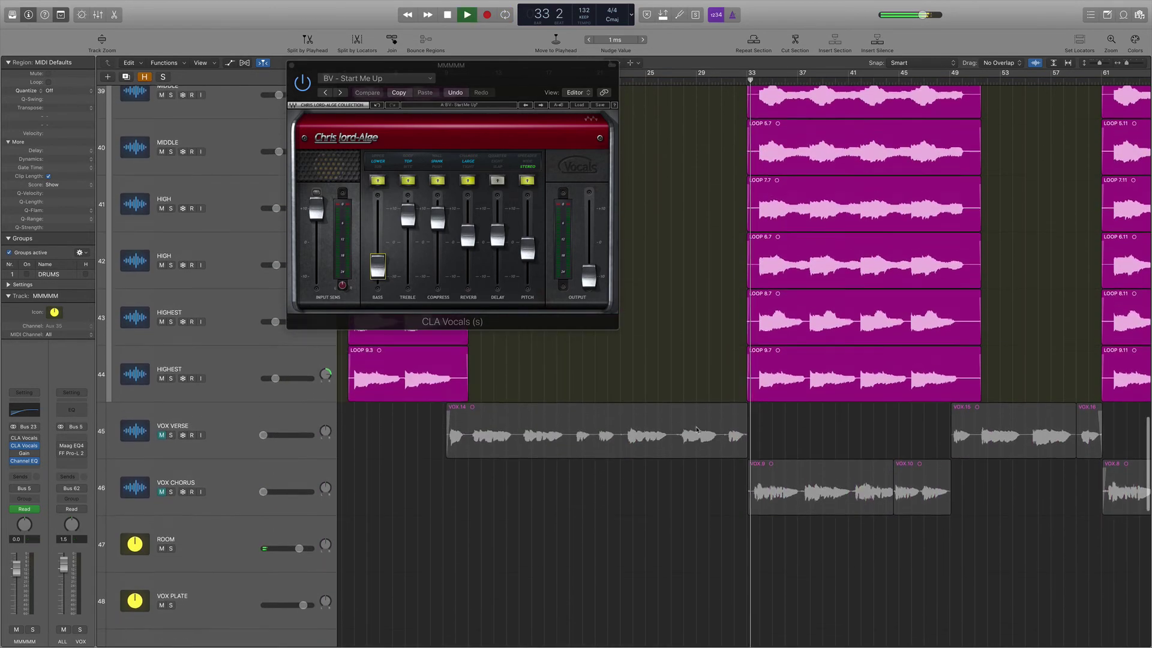
scroll(671, 349, up, 1)
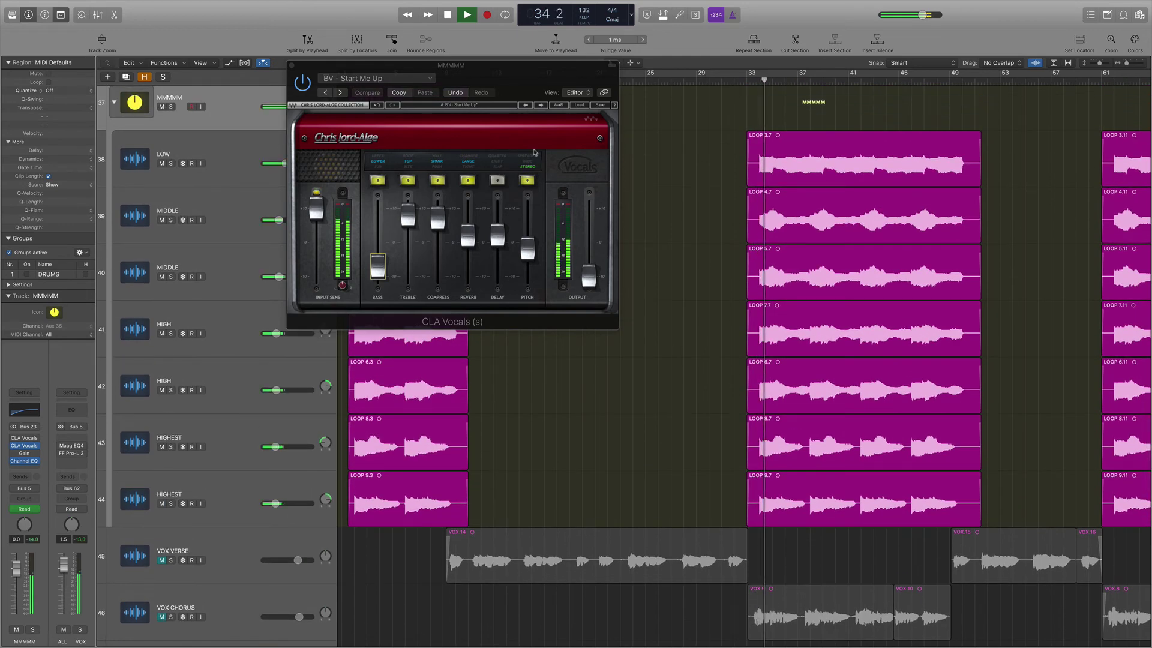
Compare the backing vocals without lead vocals, with CLA Vocals bypassed and active, and stop playback.
click(303, 83)
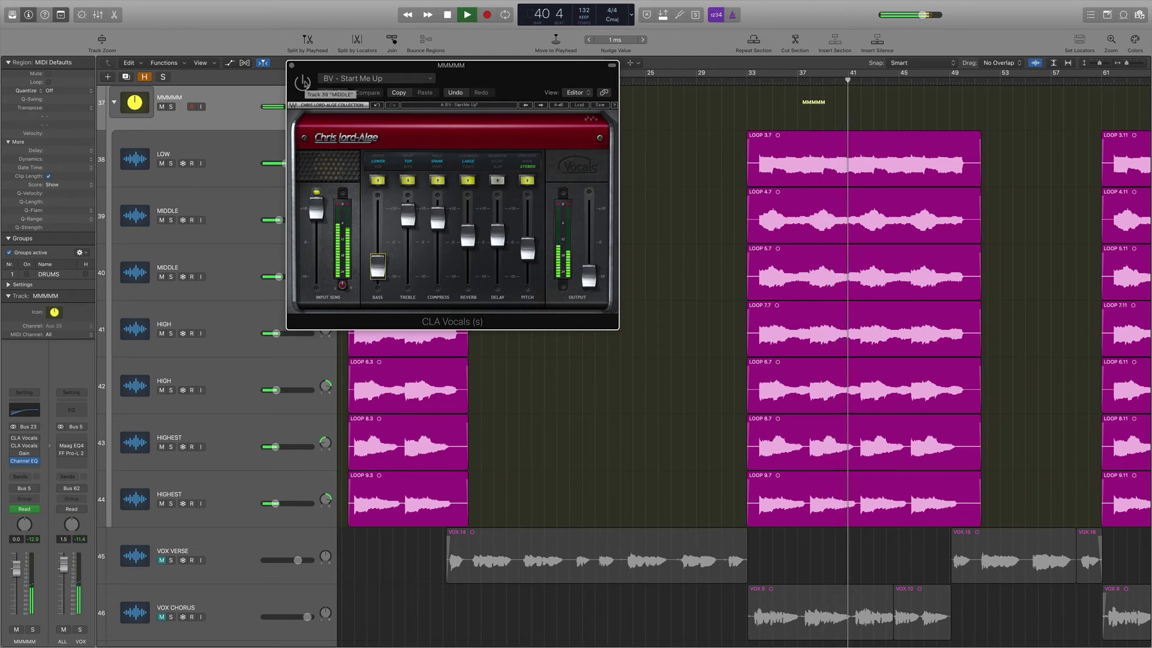
click(303, 83)
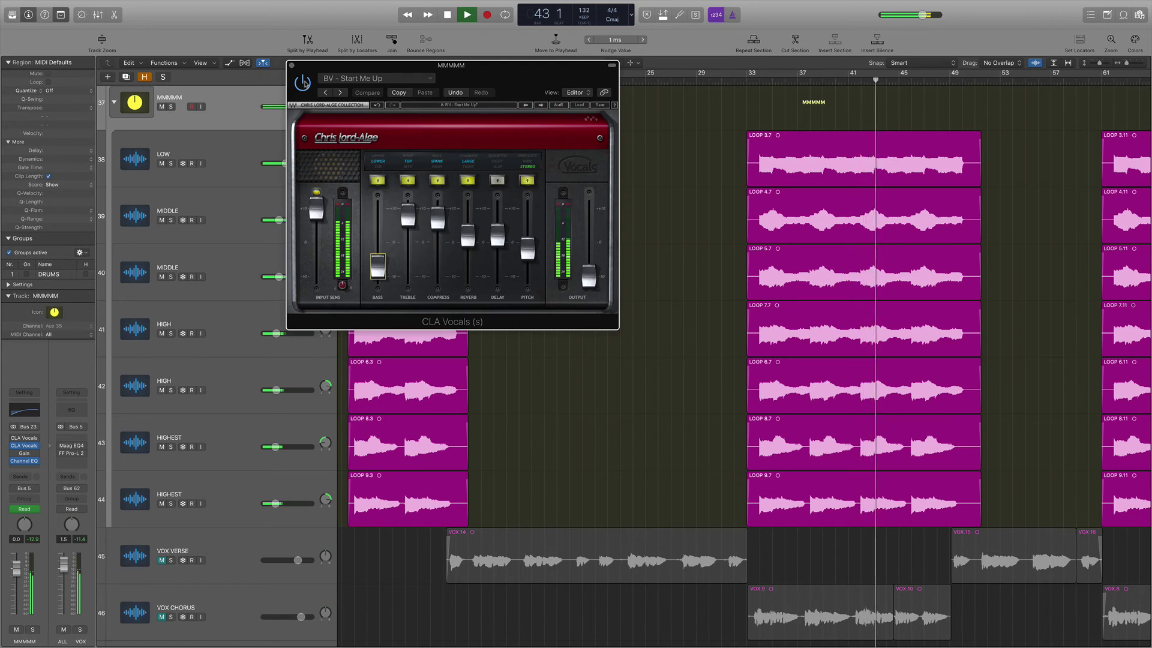
key(space)
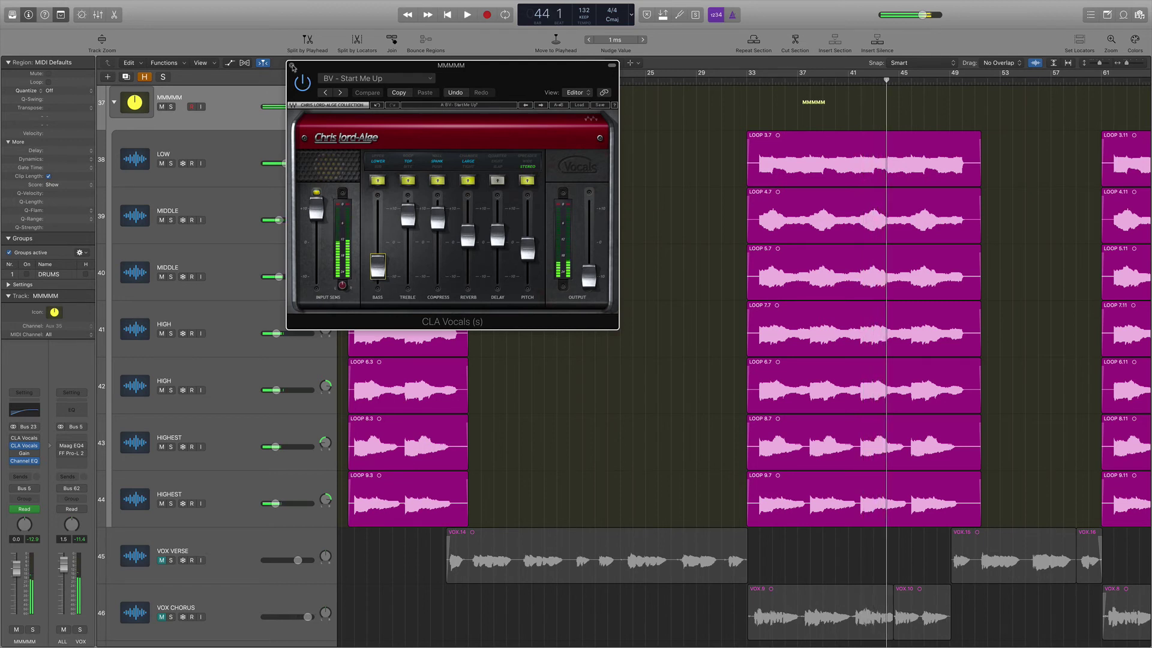
Open the bypassed CLA Vocals instance as a reference, raise the active instance's treble slightly and close both plug-in windows.
click(26, 437)
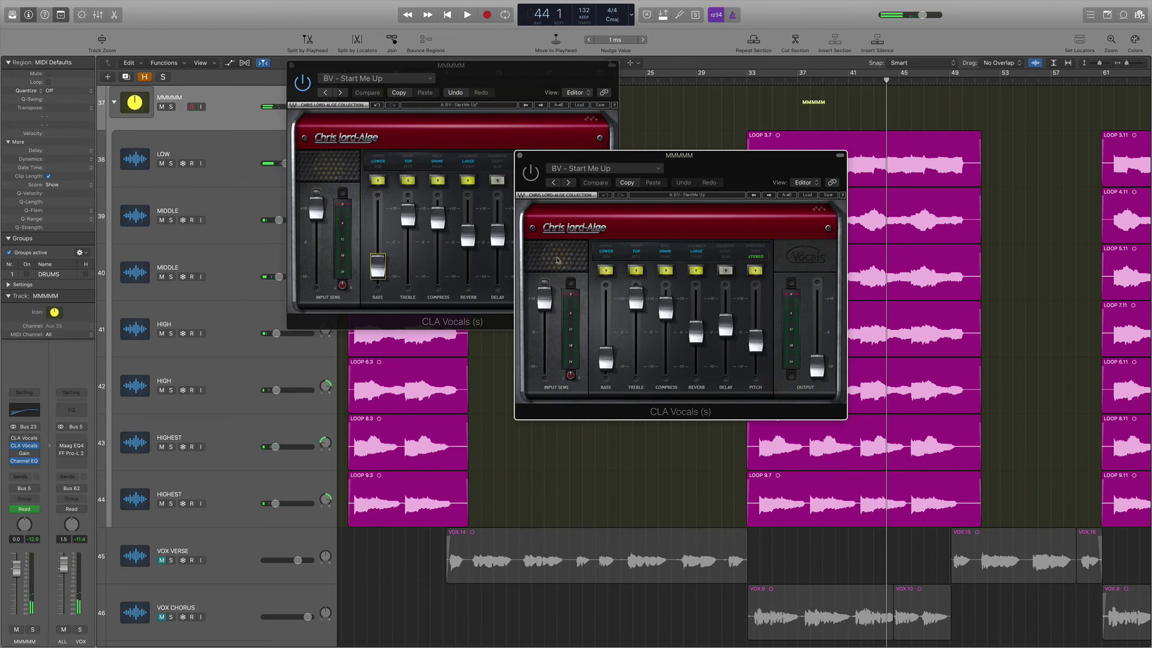
drag(758, 180, 832, 131)
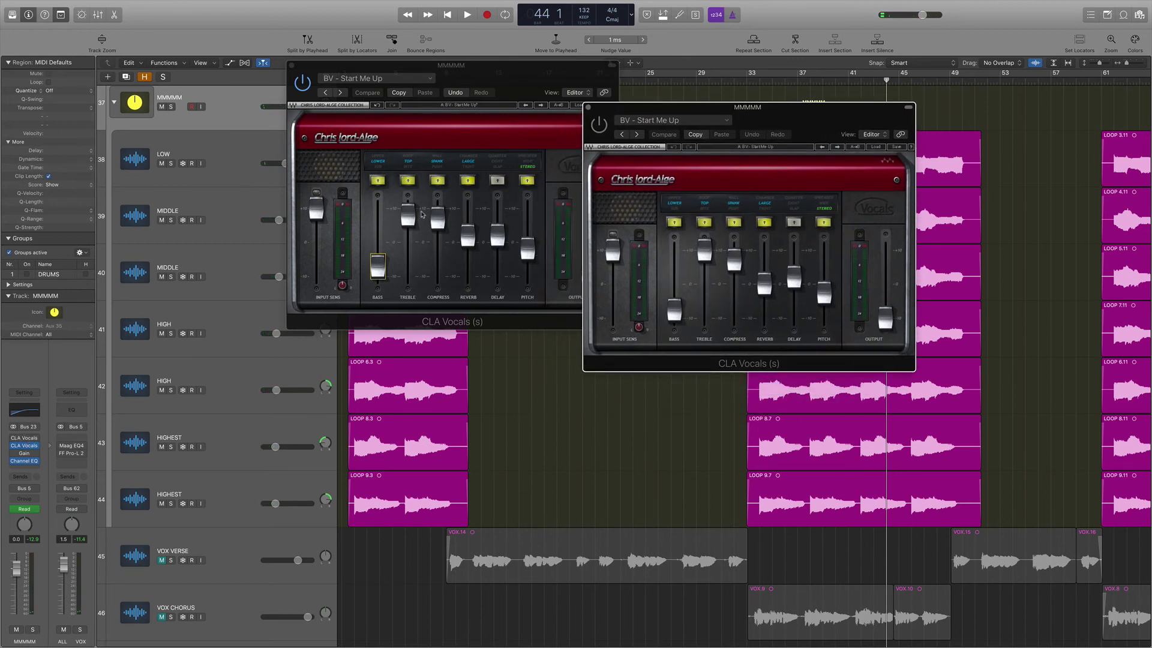
drag(408, 214, 407, 210)
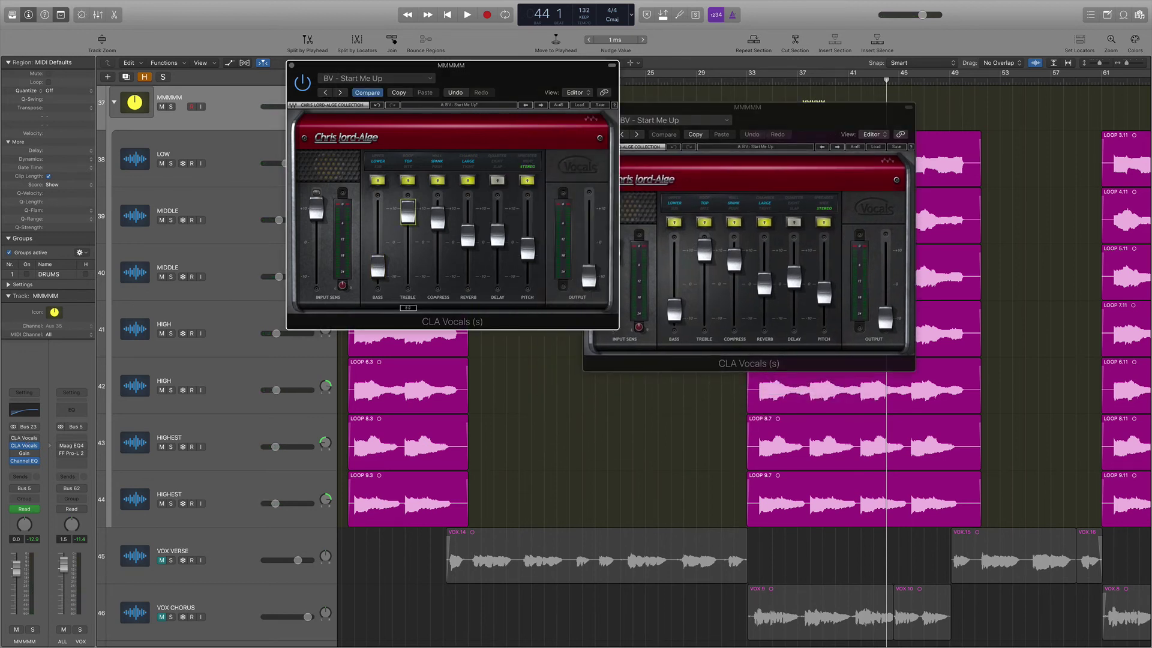
drag(797, 136, 867, 129)
click(663, 102)
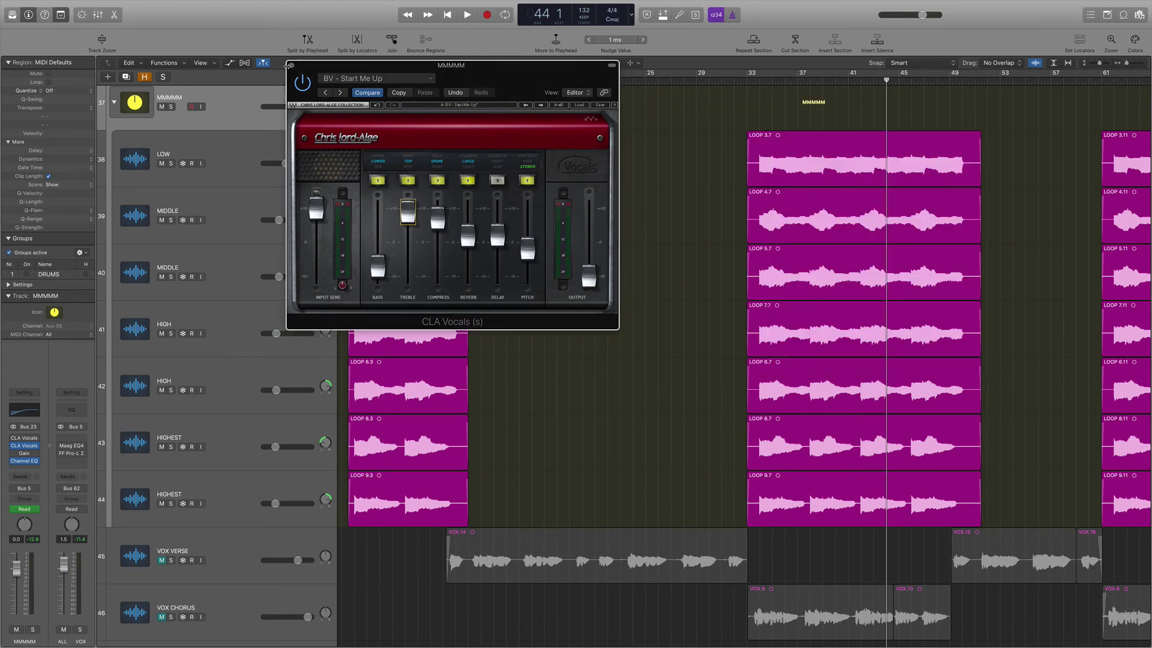
click(292, 66)
Look over the MMMMM sections along the timeline and return the playhead to the start of the project.
scroll(236, 195, up, 1)
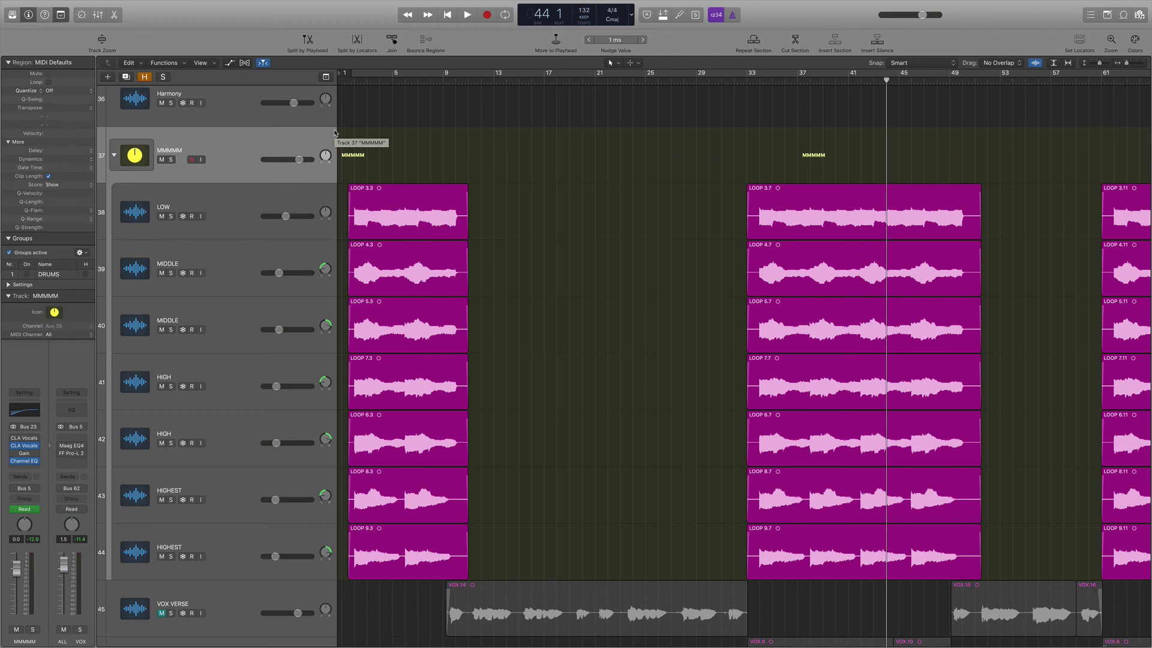
scroll(413, 145, right, 10)
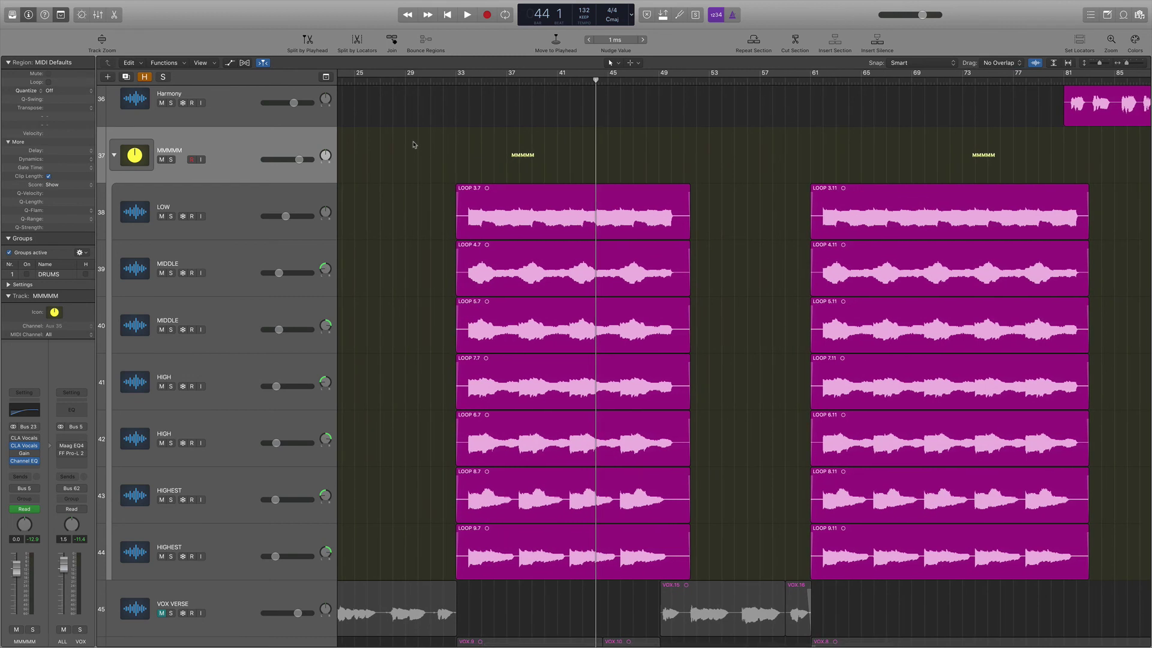
scroll(384, 135, left, 10)
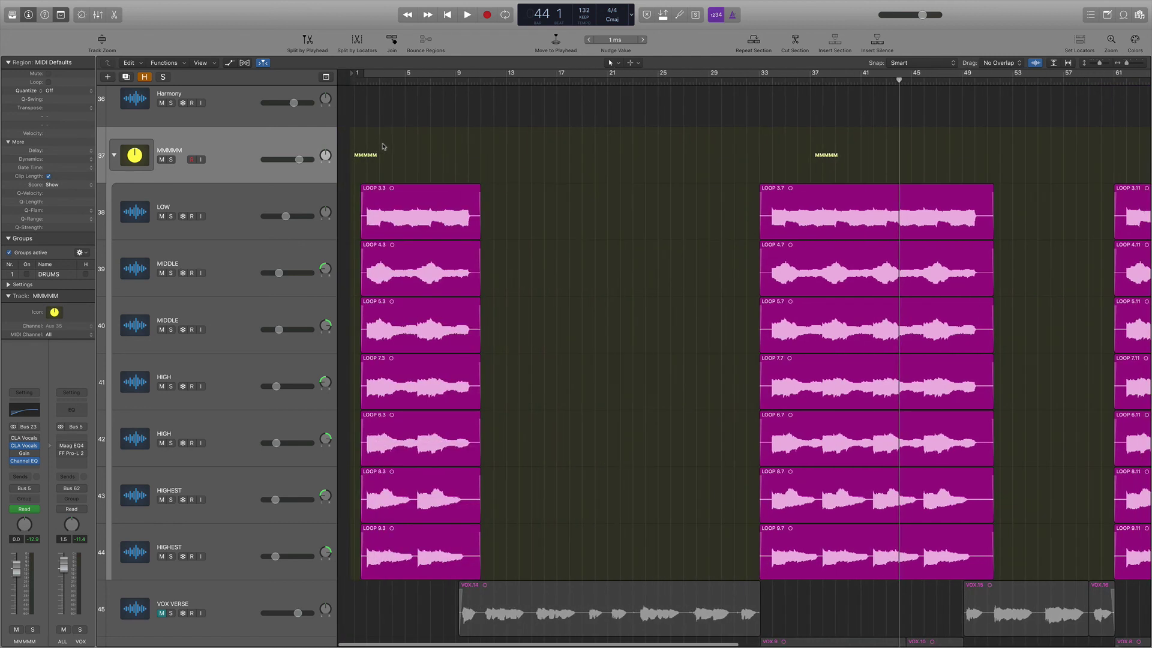
key(Return)
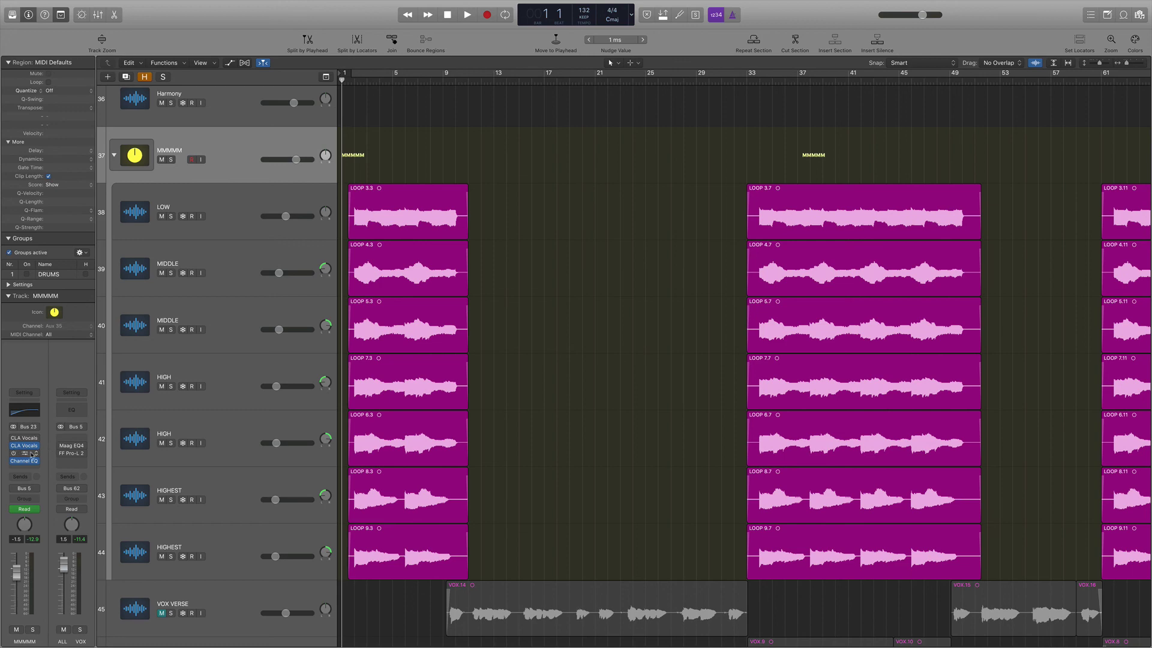
mouse_move(16, 460)
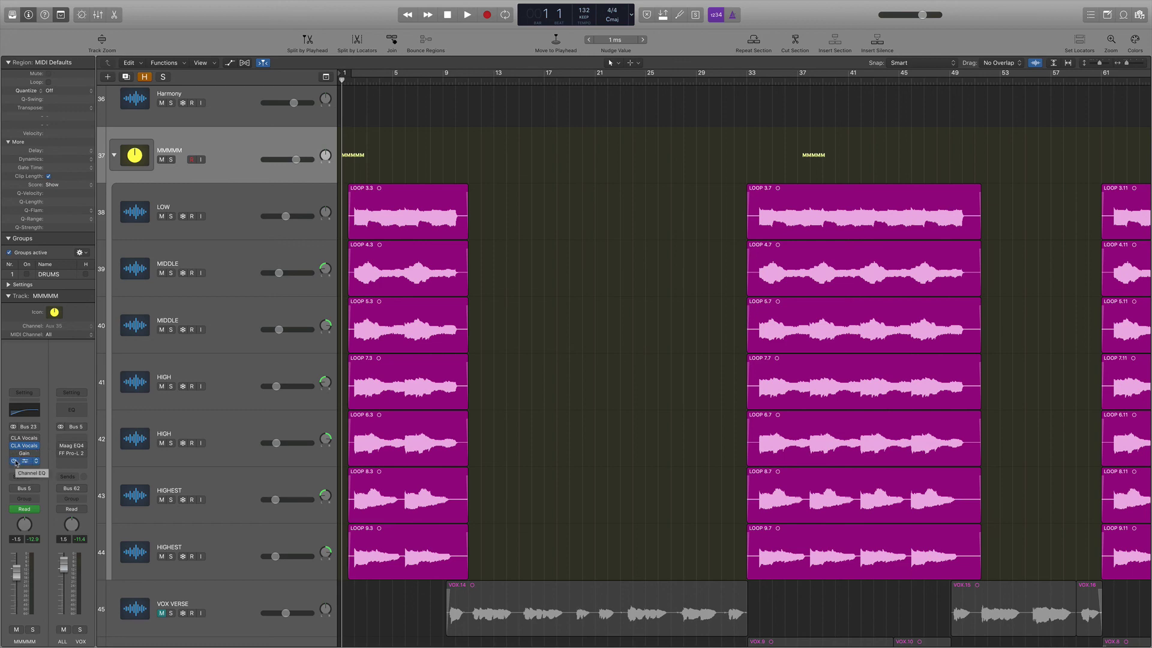